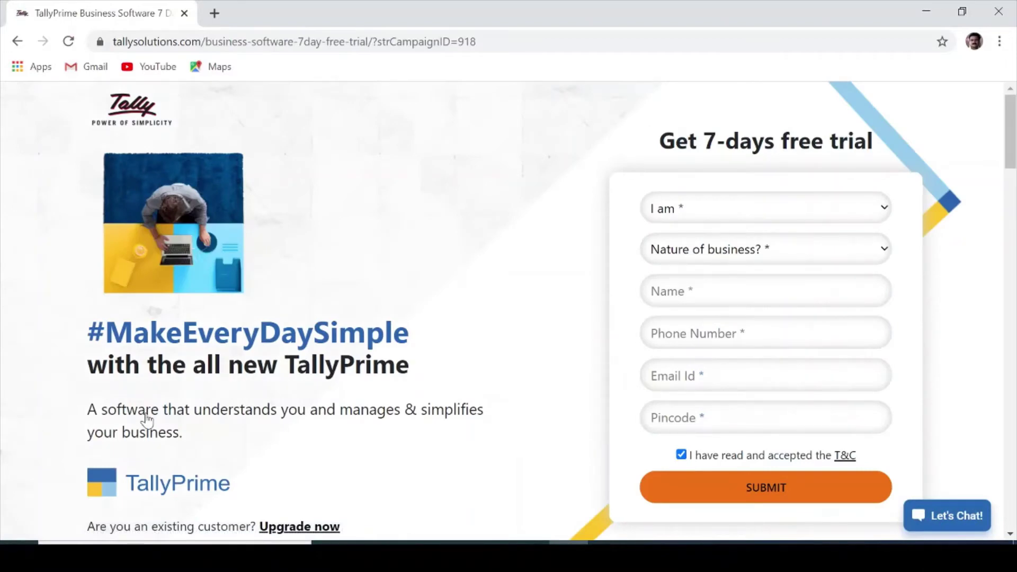
- Start the TallyPrime setup.exe download from the Tally download page, then cancel it
left_click(23, 49)
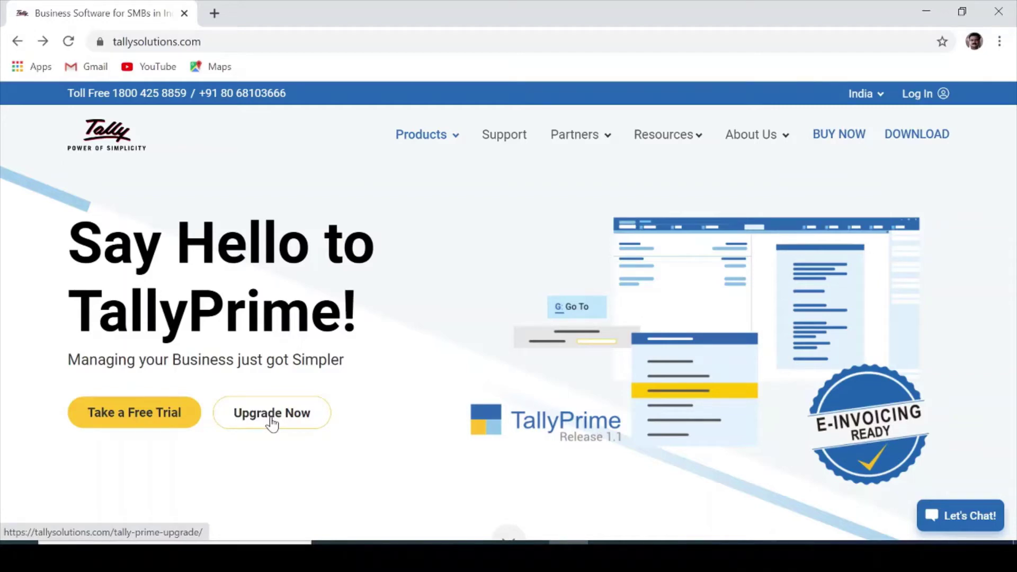
left_click(912, 140)
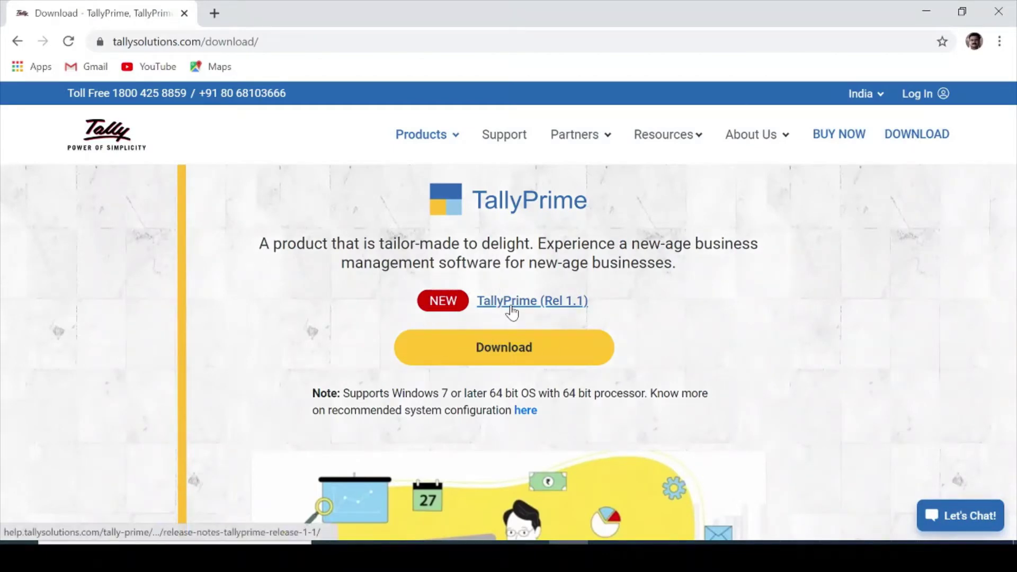
left_click(533, 353)
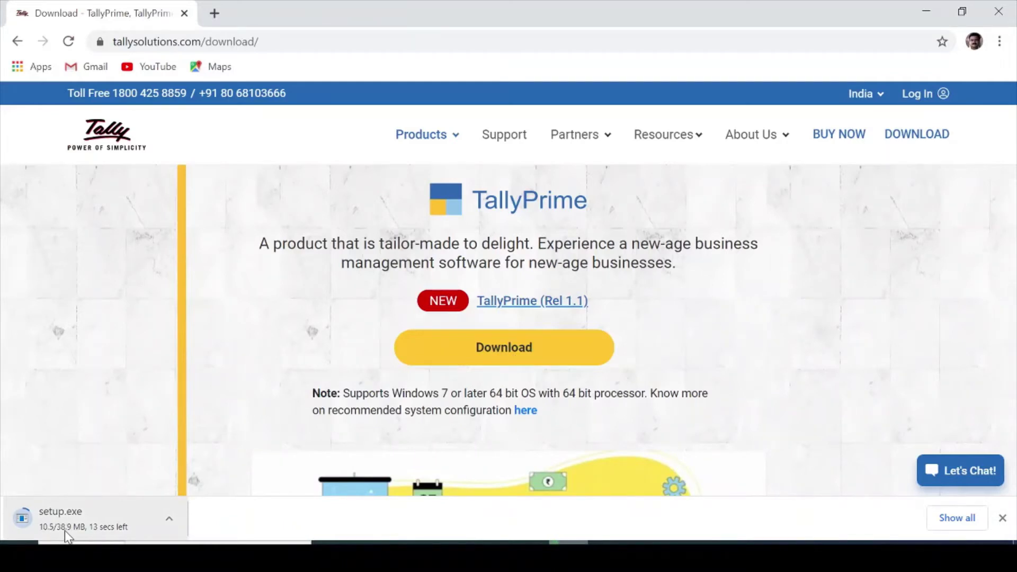
left_click(168, 523)
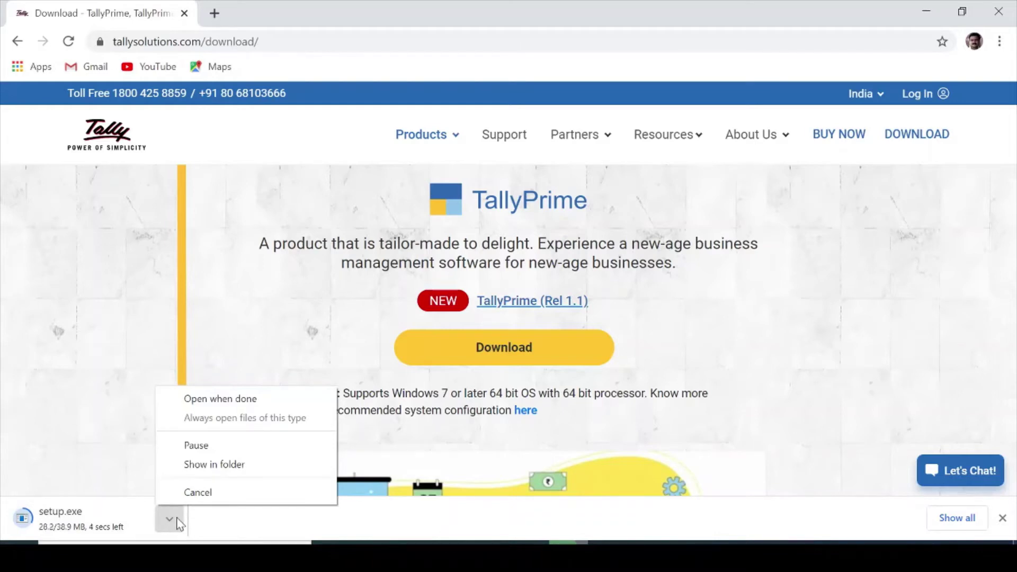
left_click(215, 491)
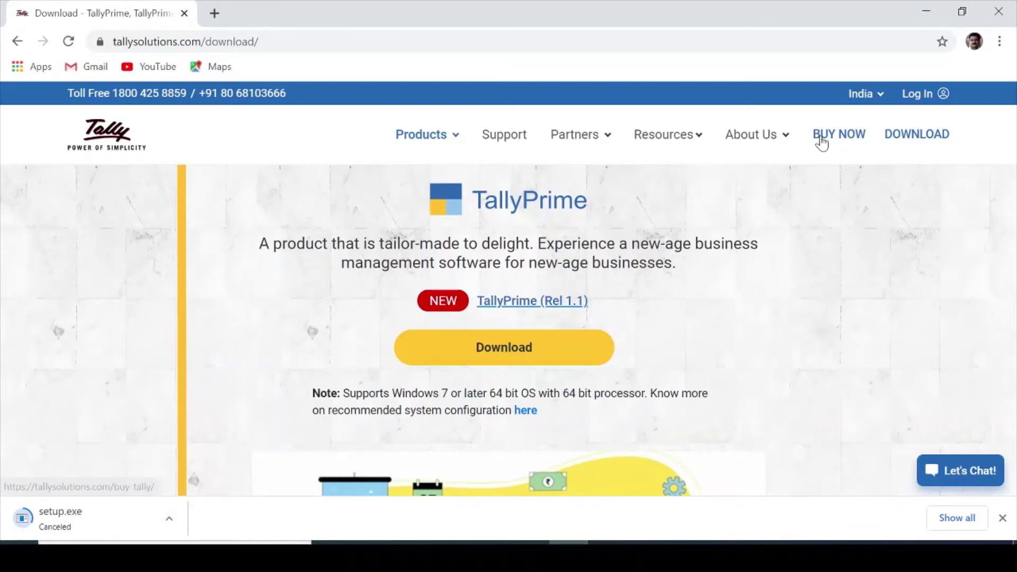
- Go back to the main download page and open the previous Tally versions page
scroll(986, 231, "down", 5)
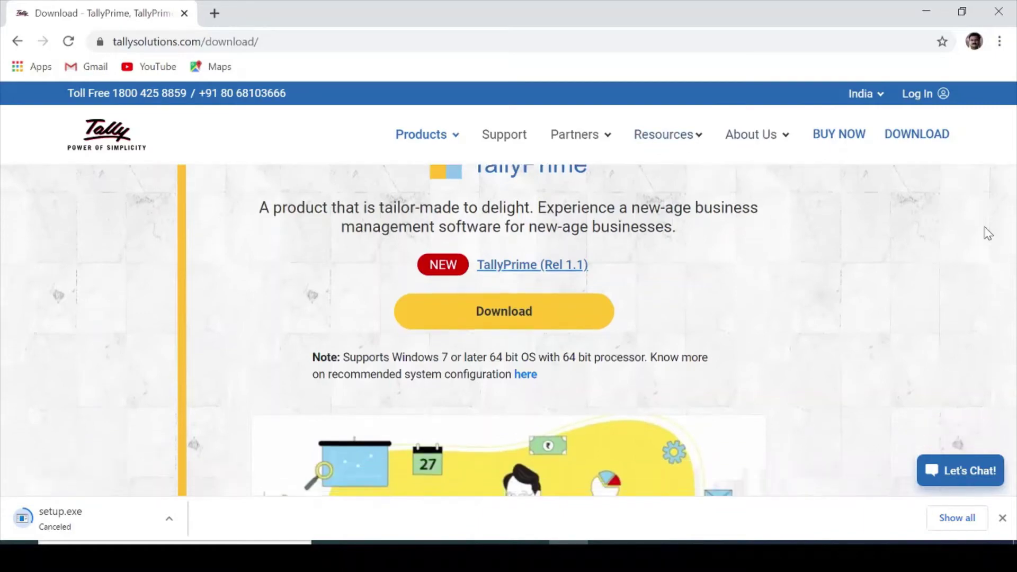
scroll(987, 233, "down", 10)
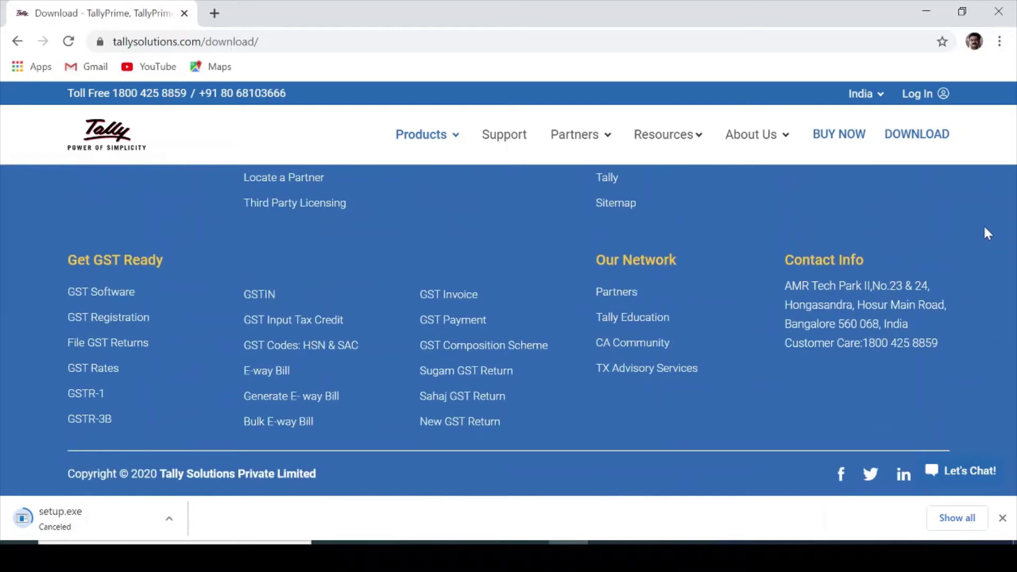
scroll(984, 228, "up", 4)
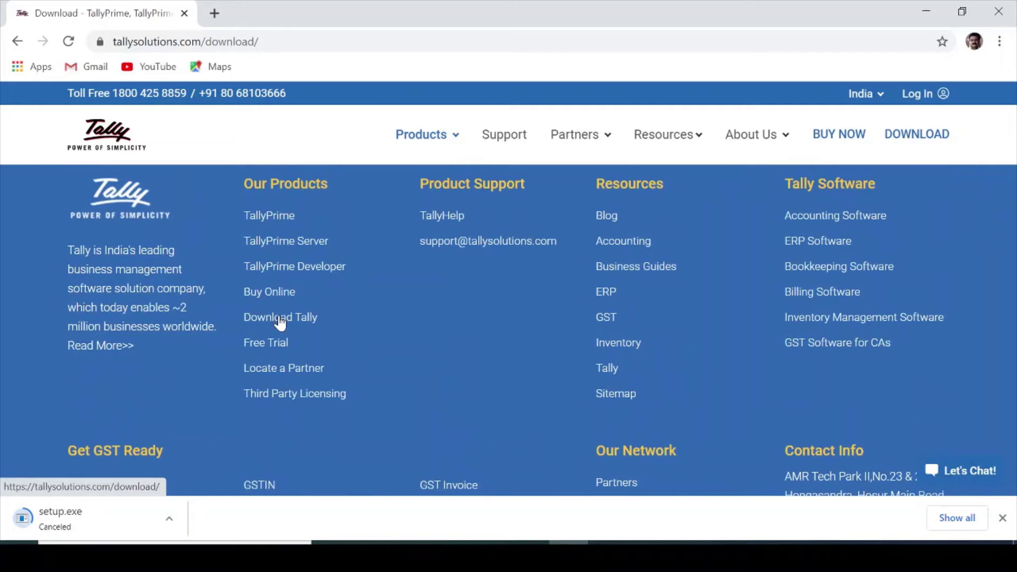
left_click(279, 321)
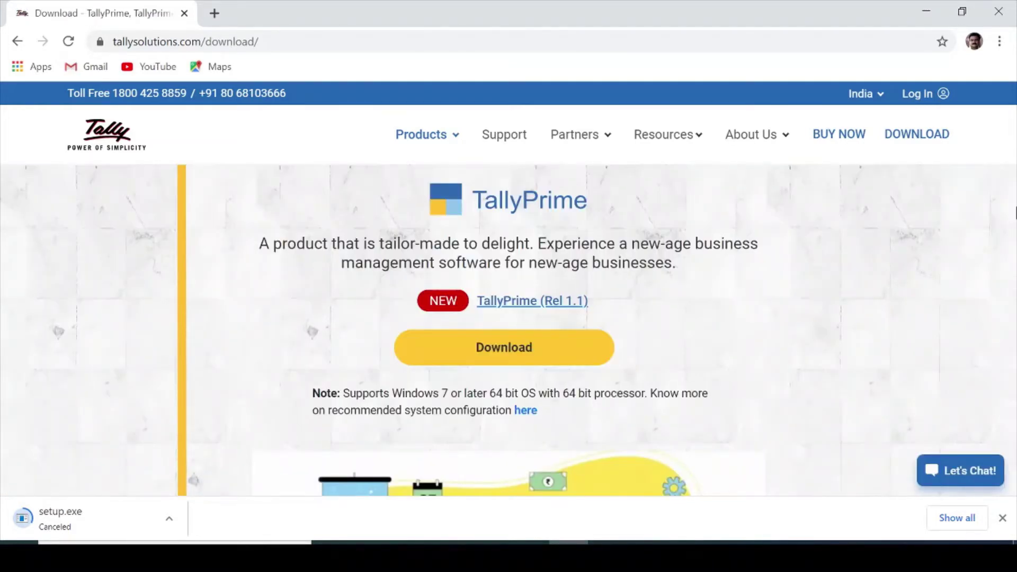
scroll(1015, 213, "down", 5)
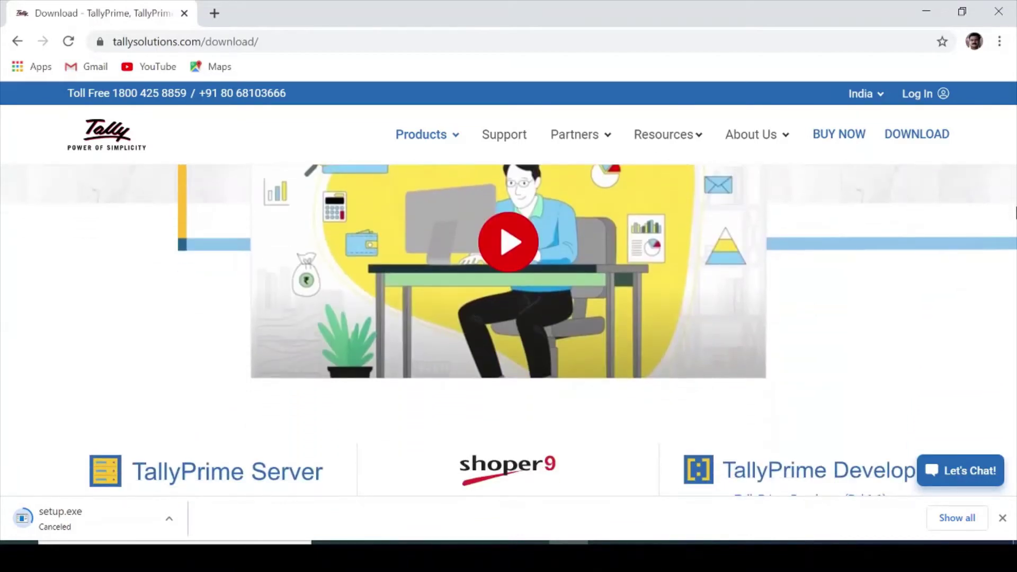
scroll(1015, 212, "down", 5)
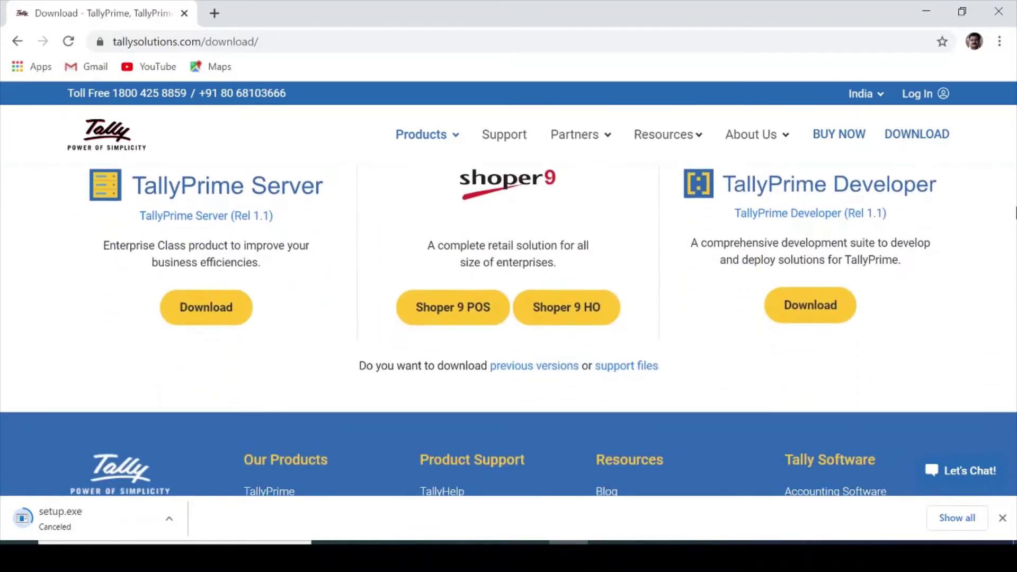
scroll(1015, 212, "down", 2)
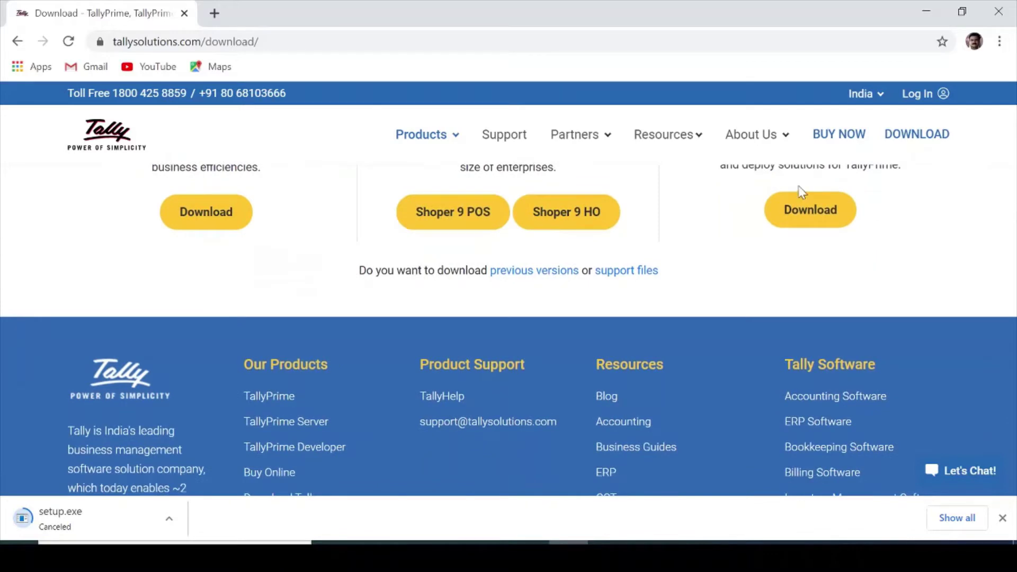
left_click(515, 273)
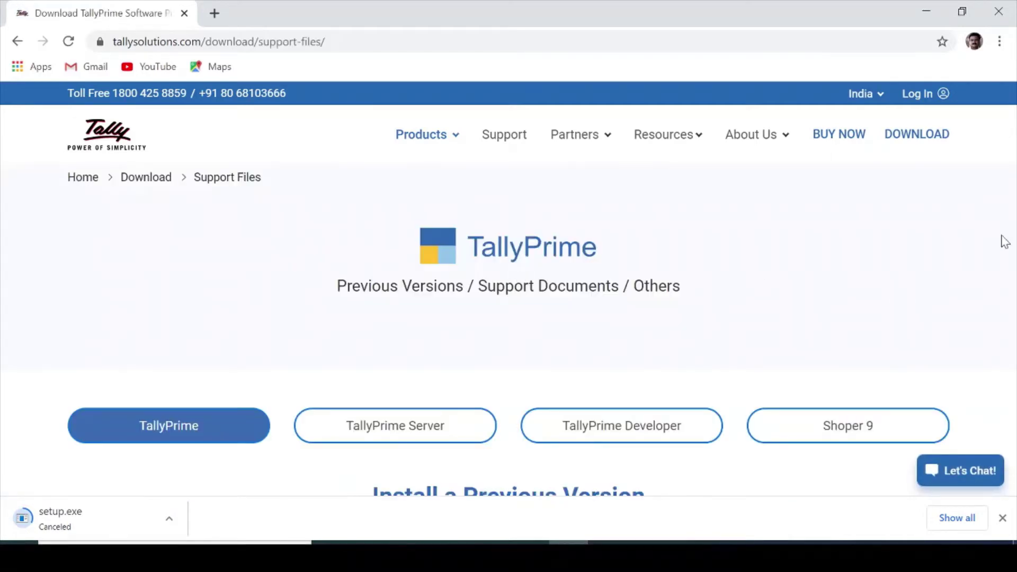
- Start the Tally.ERP 9 Release 6.6.3 installer download, then cancel it
scroll(948, 262, "down", 6)
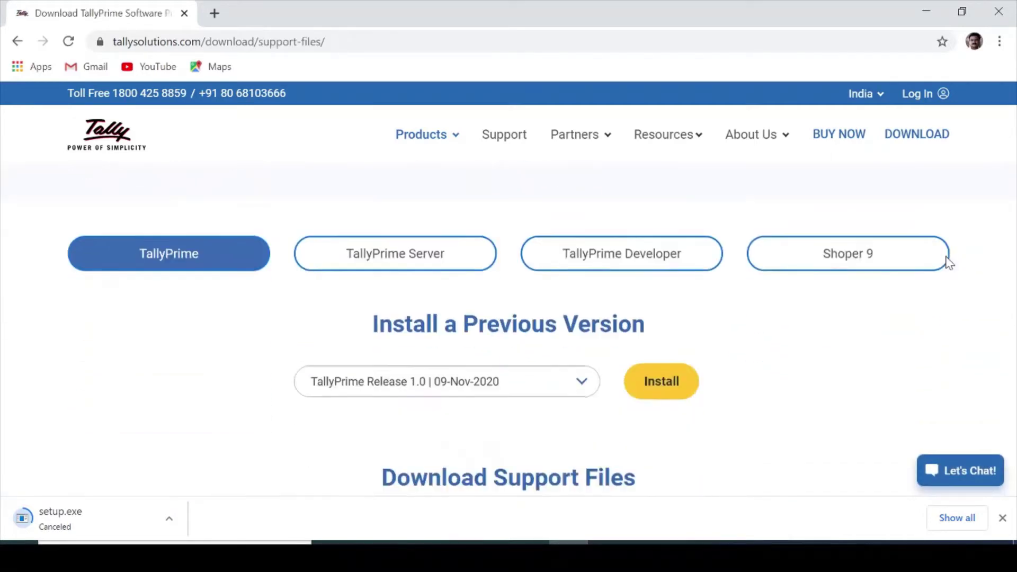
left_click(577, 206)
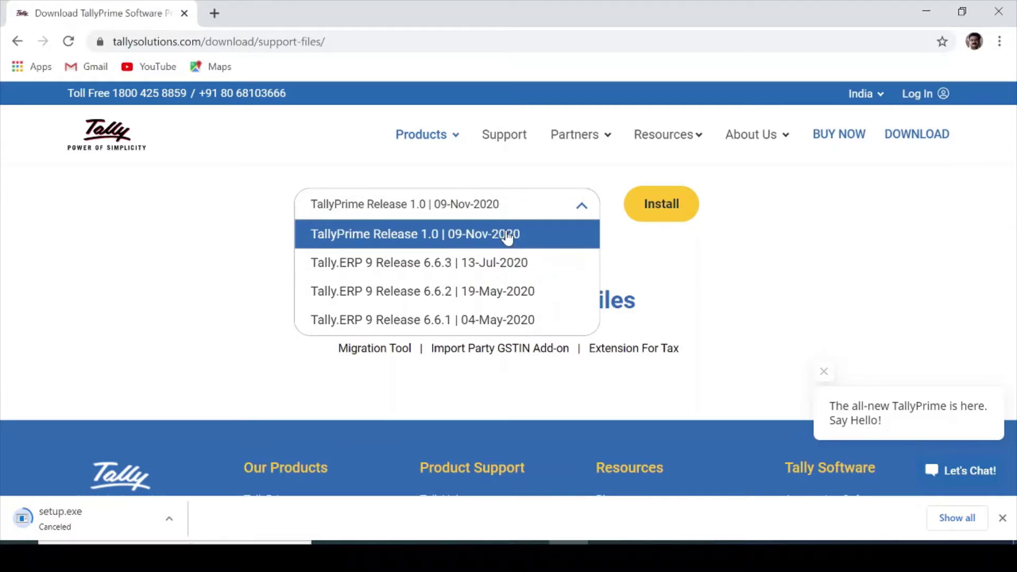
left_click(513, 273)
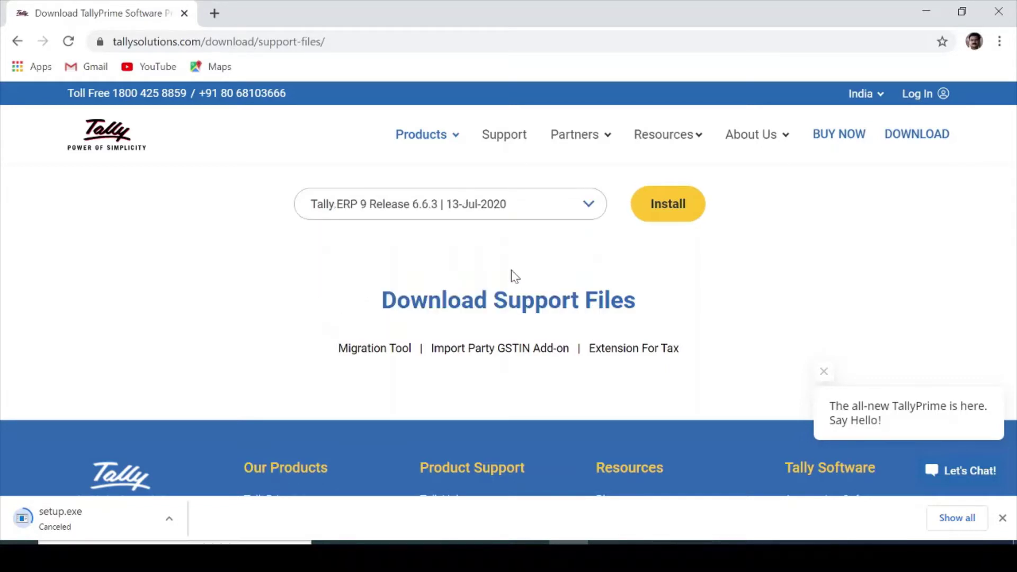
left_click(670, 209)
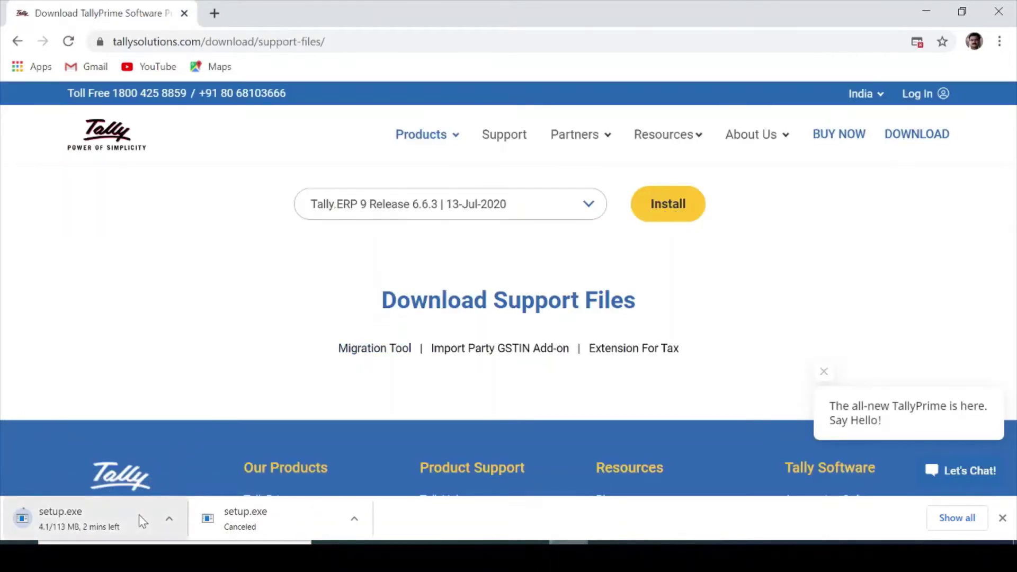
left_click(168, 518)
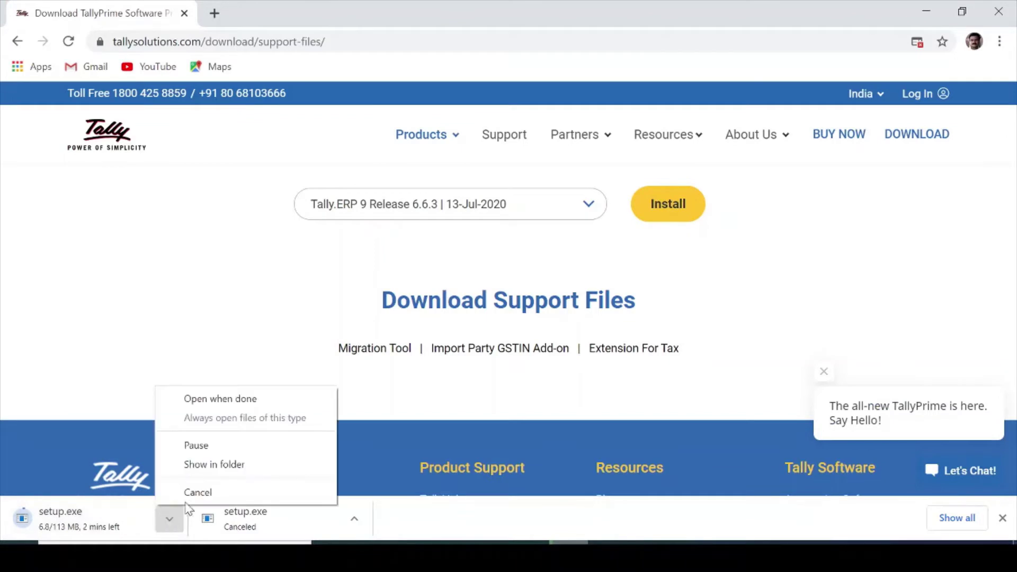
left_click(197, 493)
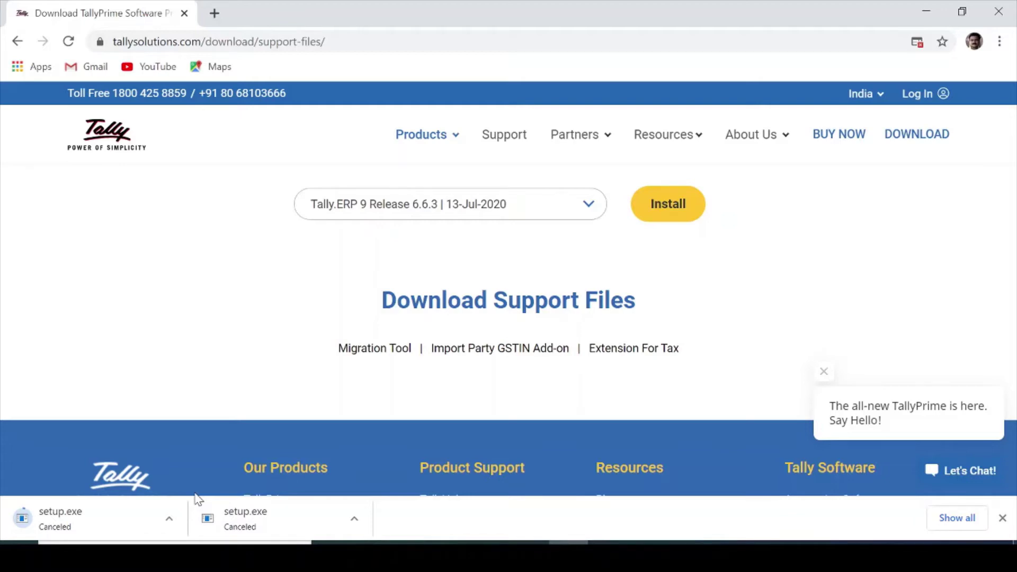
- Minimise the browser and run the desktop Tally.ERP9 6.6.3 installer as administrator
left_click(931, 10)
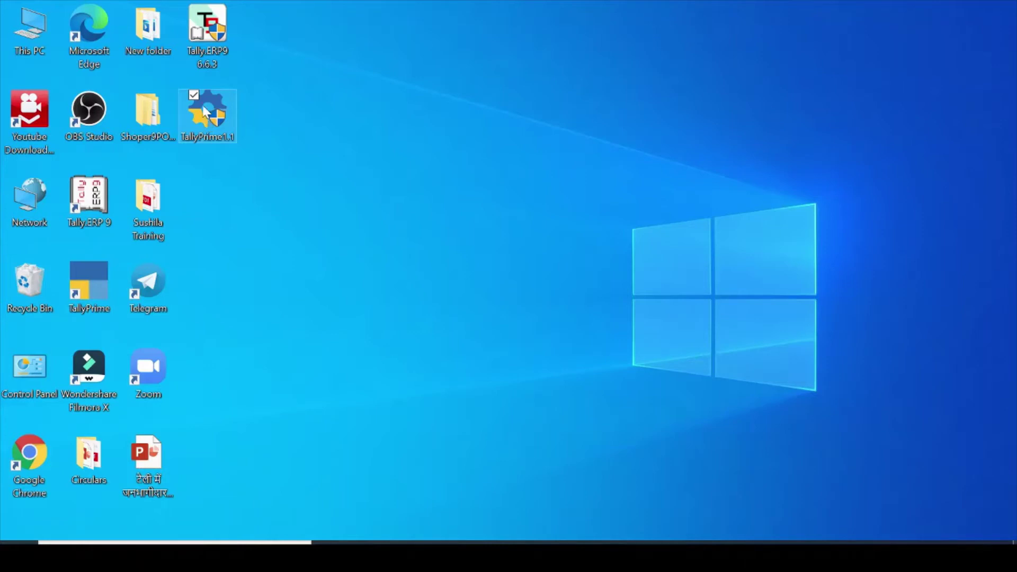
left_click(215, 43)
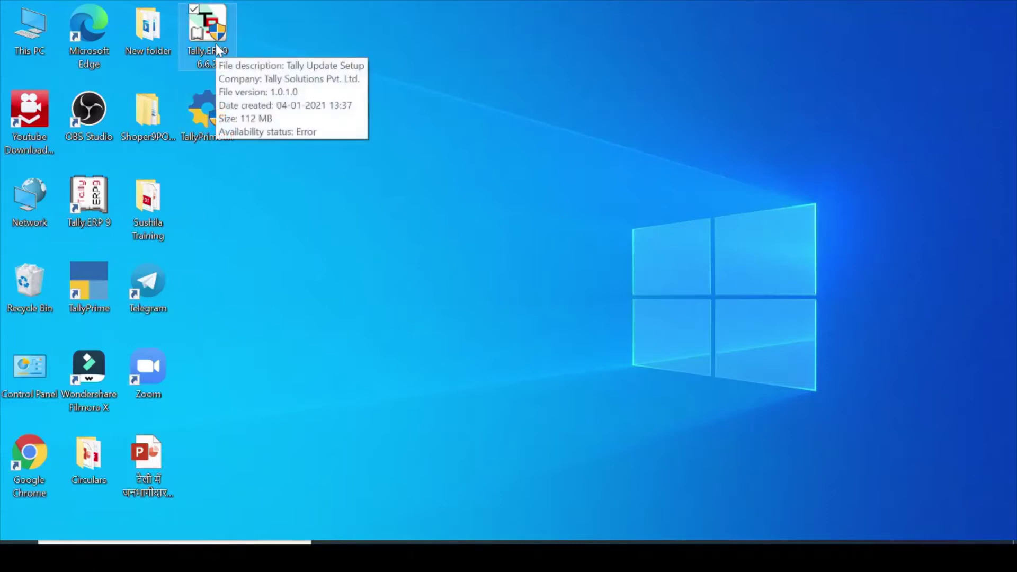
right_click(215, 44)
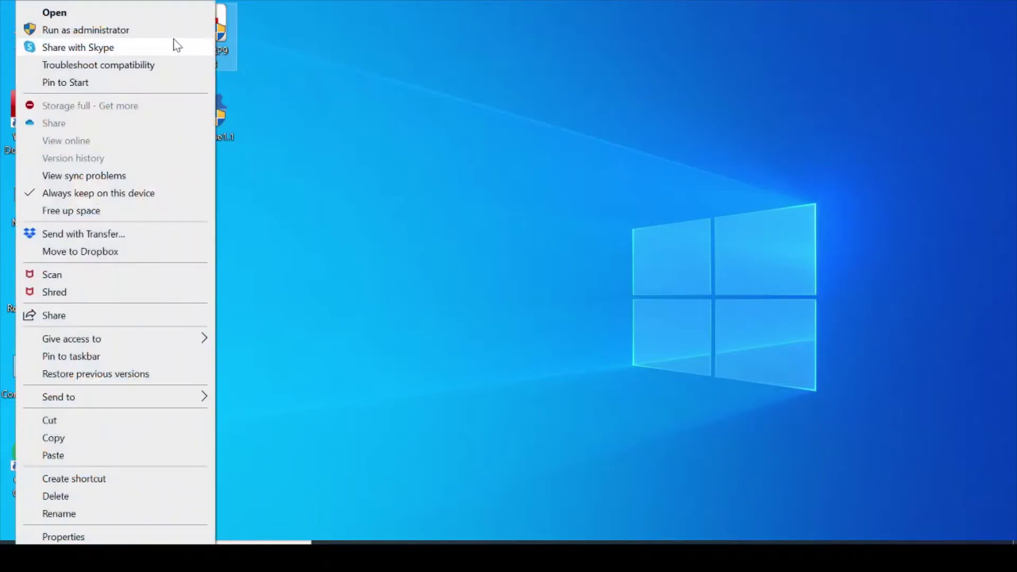
left_click(167, 32)
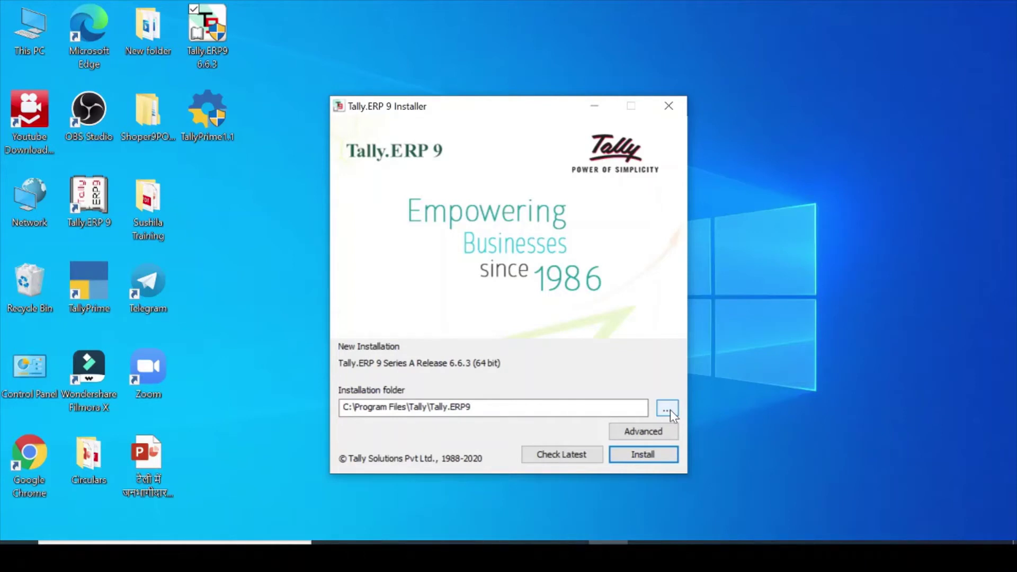
- Change the install folder to D:\Tally.ERP9 and accept the advanced defaults with data in D:\Tally.ERP9\Data
left_click(667, 408)
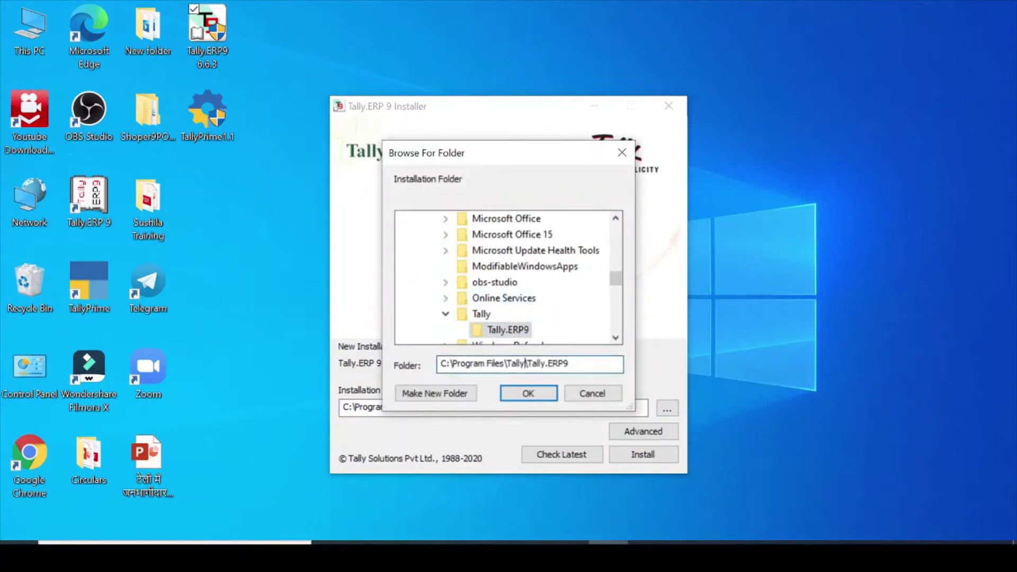
left_click_drag(527, 363, 438, 372)
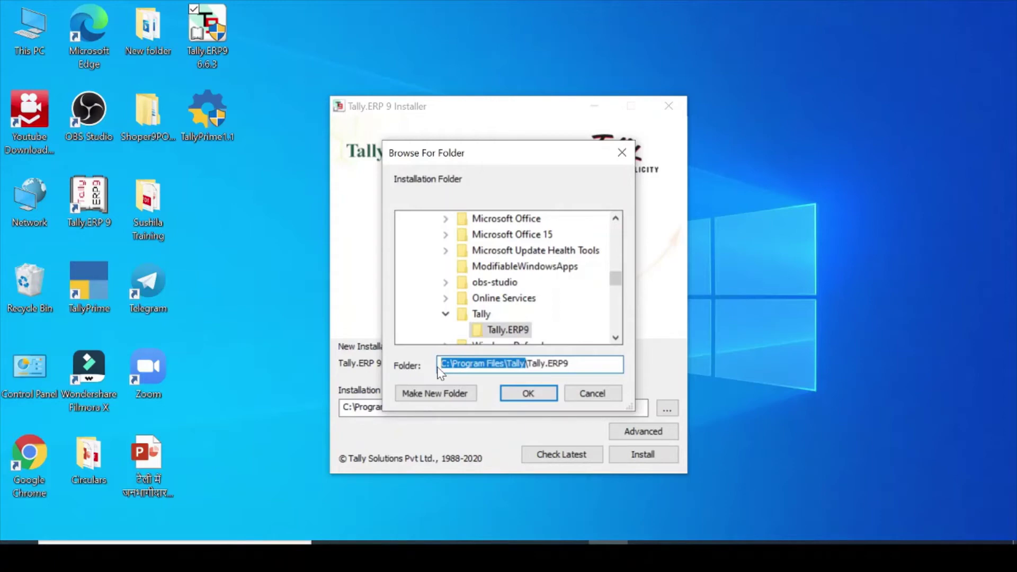
type("D")
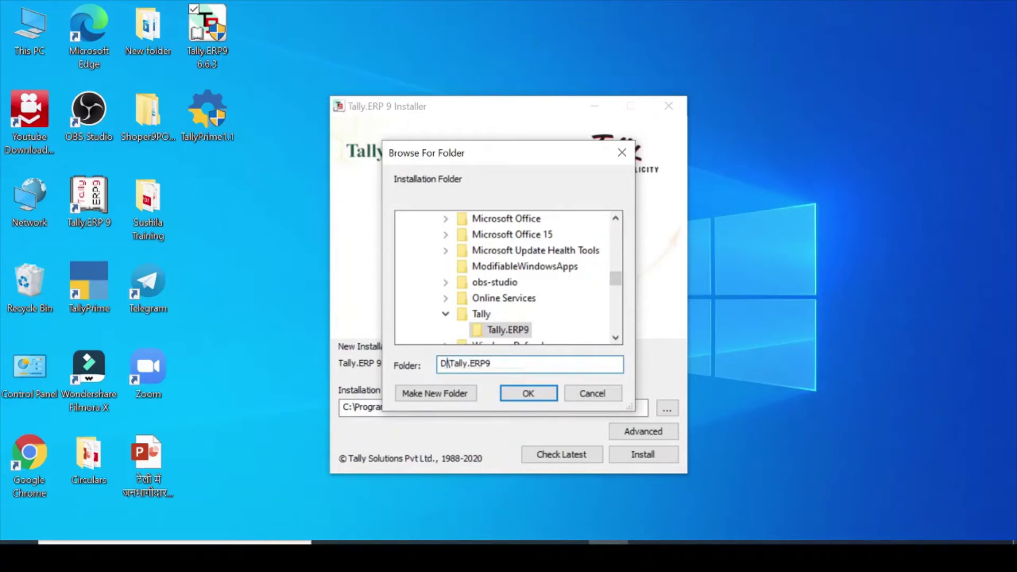
type(":")
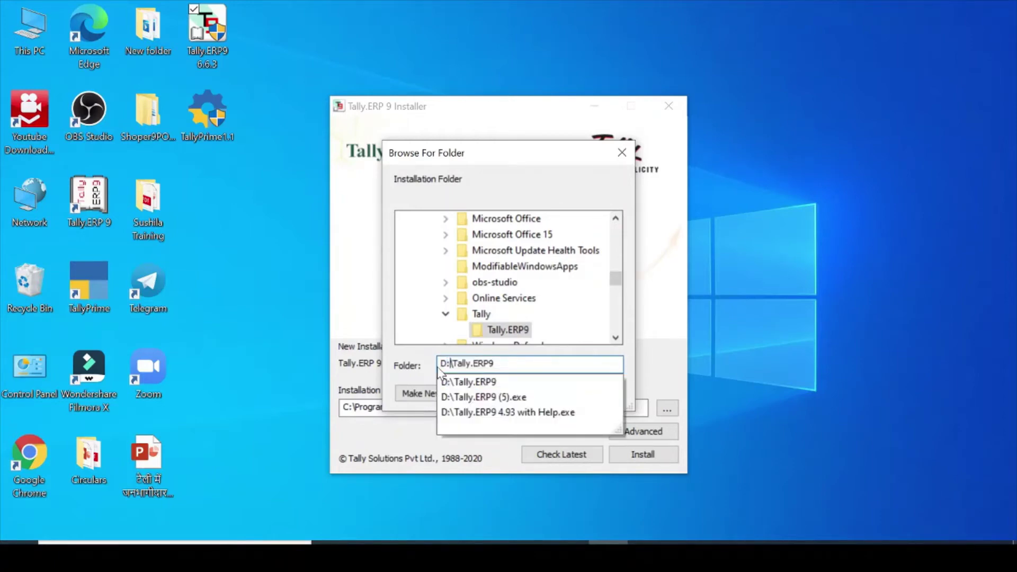
left_click(506, 382)
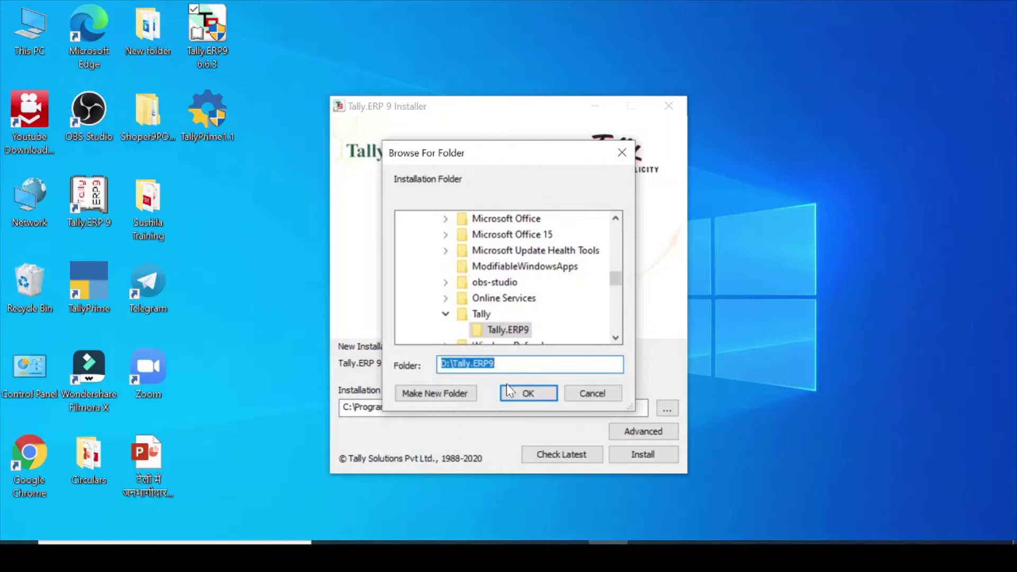
left_click(529, 398)
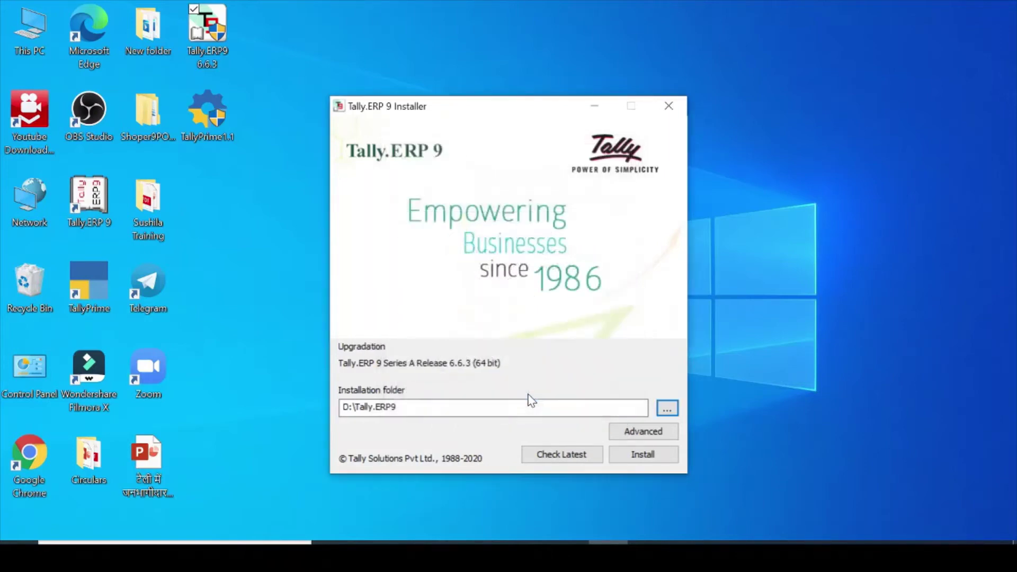
left_click(633, 432)
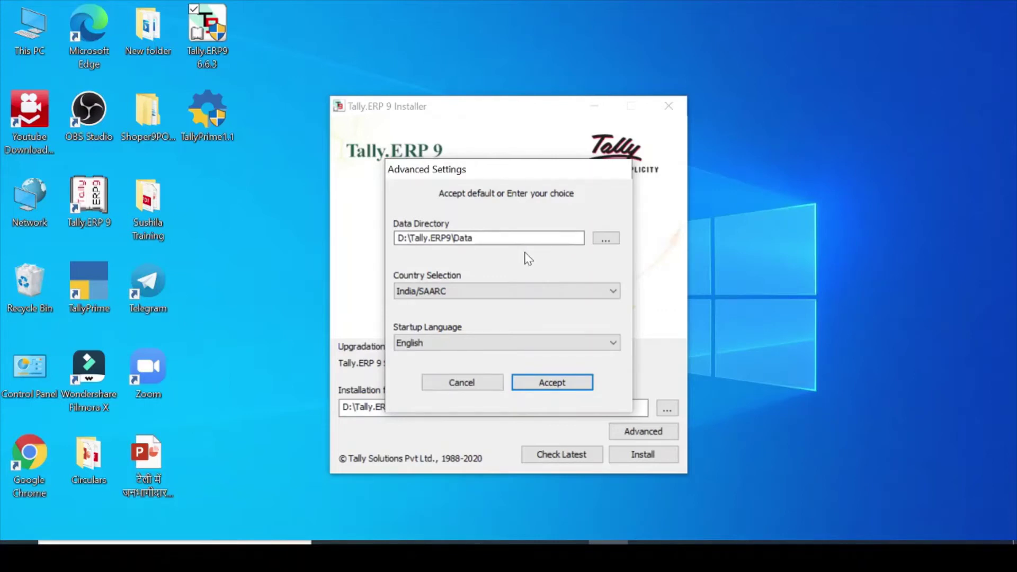
left_click(541, 385)
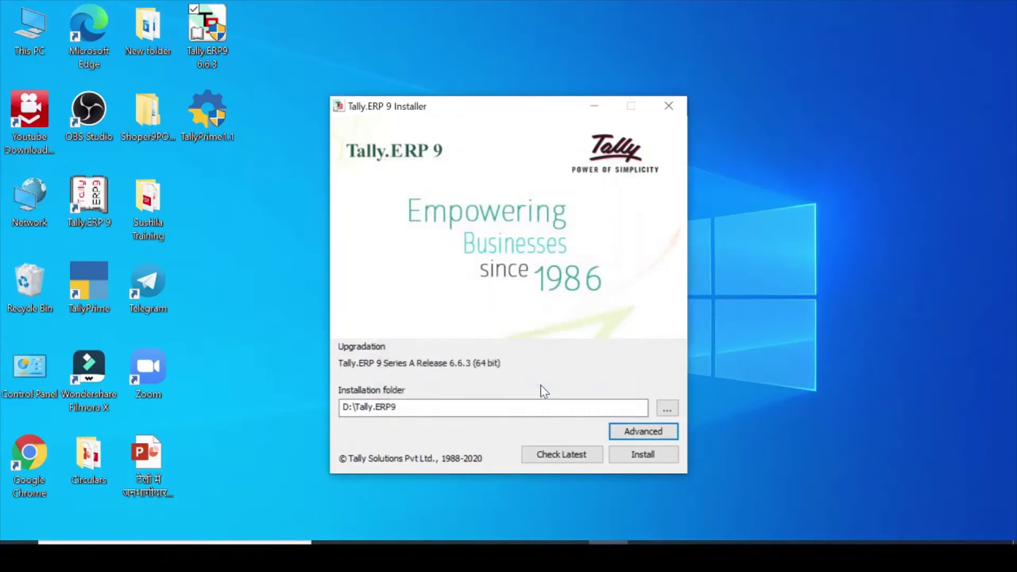
- Install Tally.ERP 9, close the finished installer, and minimise the Tally.ERP 9 Gateway window
left_click(640, 454)
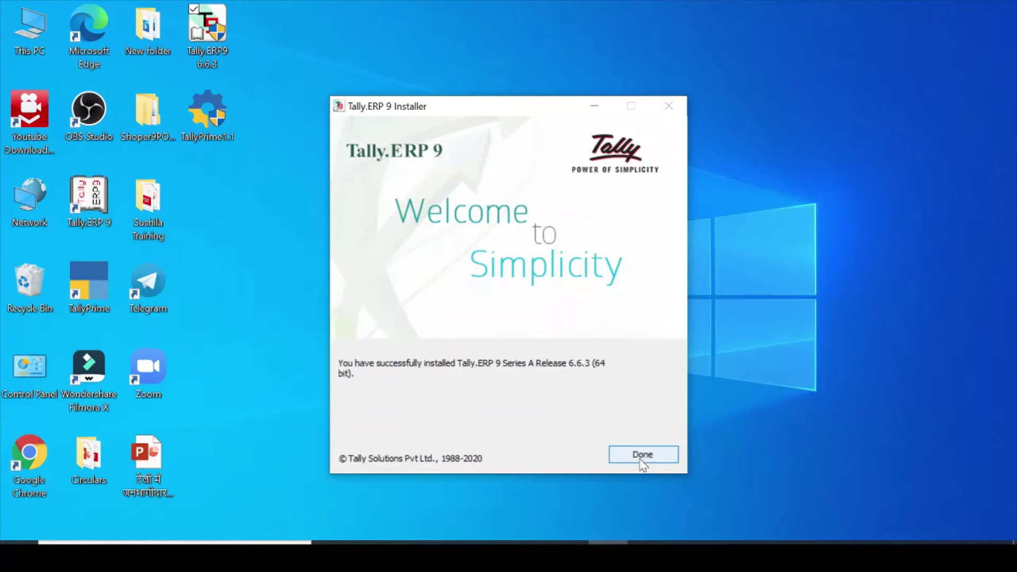
left_click(642, 455)
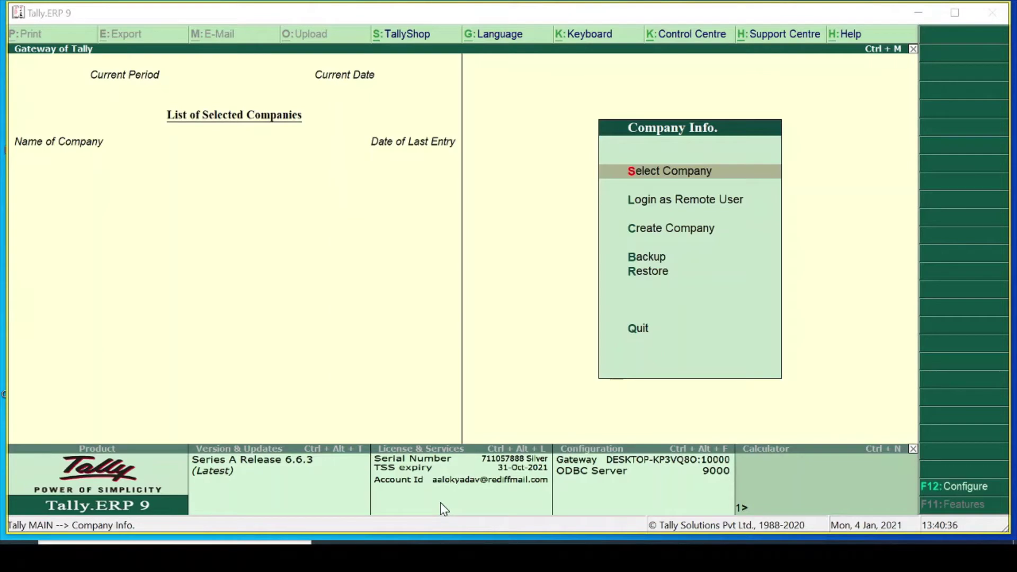
left_click(918, 16)
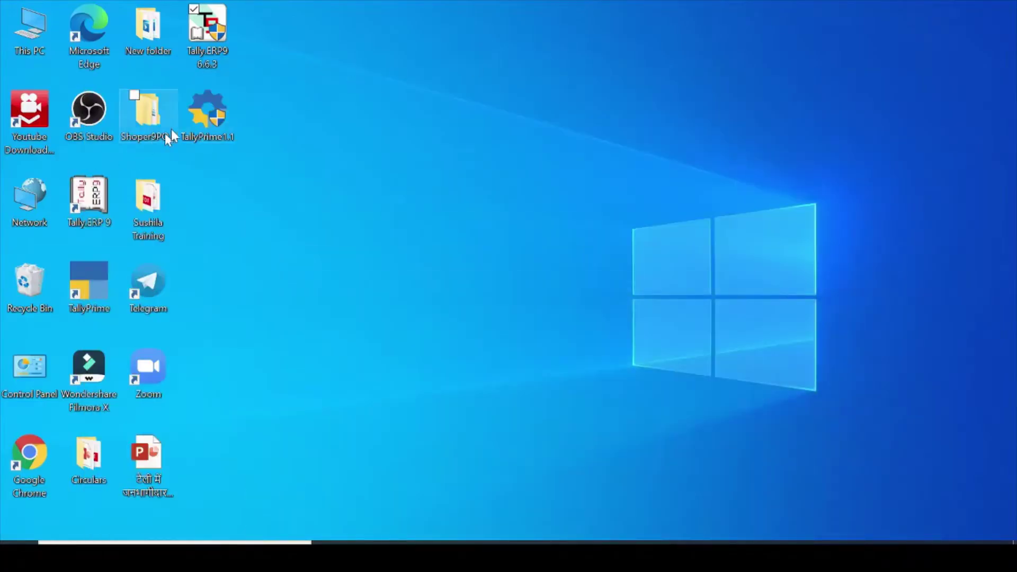
- Run the TallyPrime 1.1 setup as administrator, choose Install New, and open More Actions
left_click(189, 122)
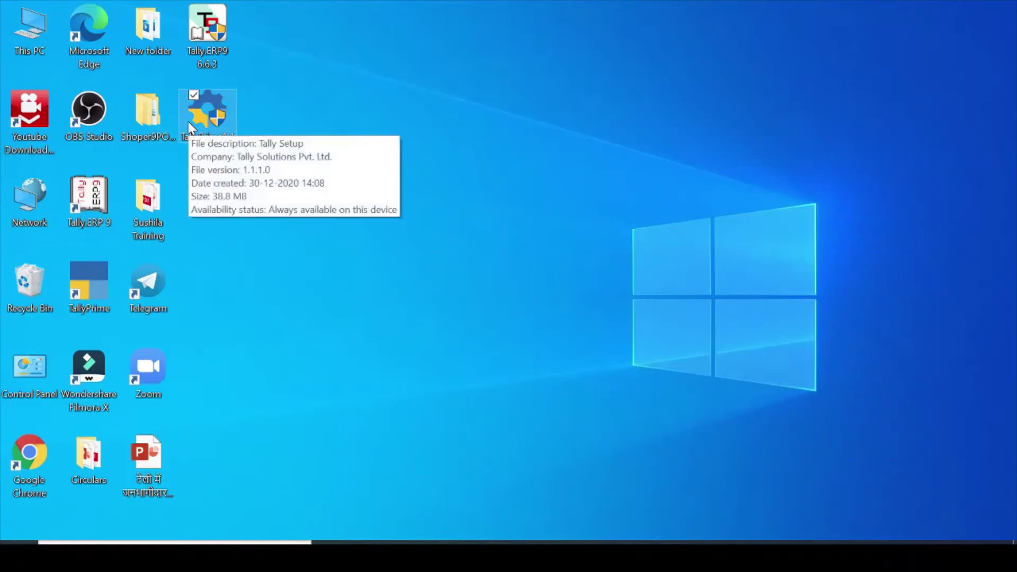
right_click(189, 122)
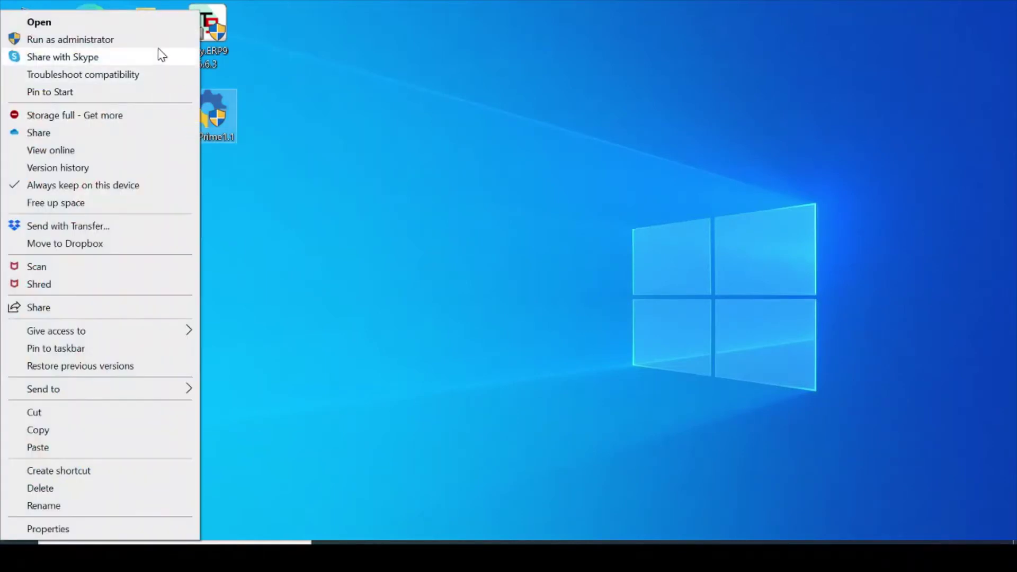
left_click(157, 42)
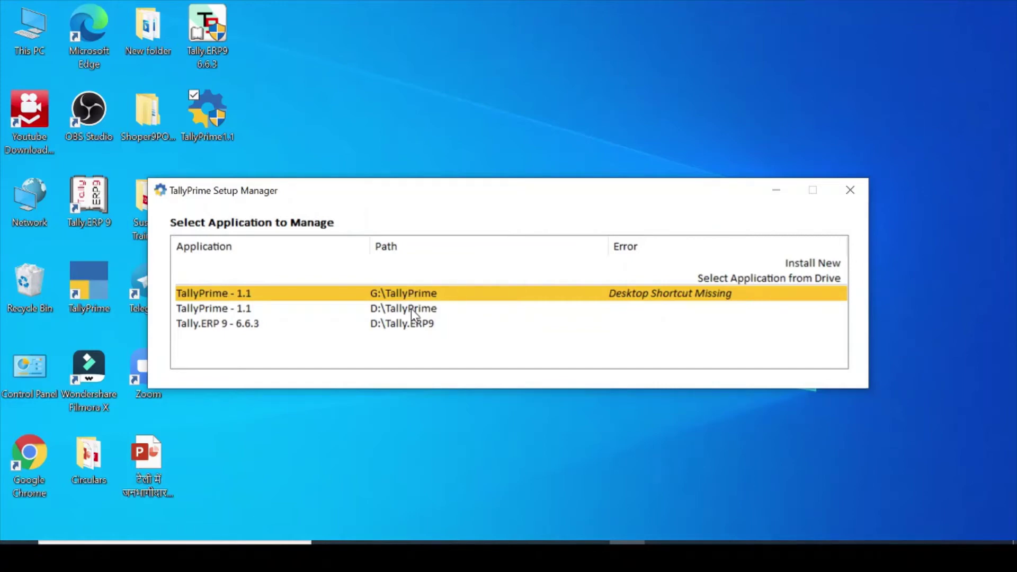
left_click(821, 266)
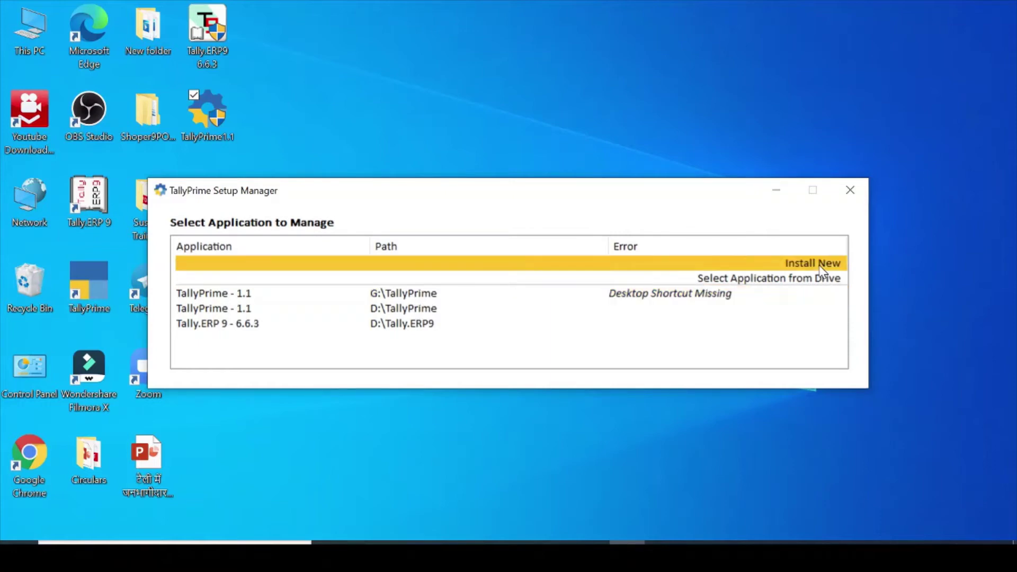
left_click(820, 266)
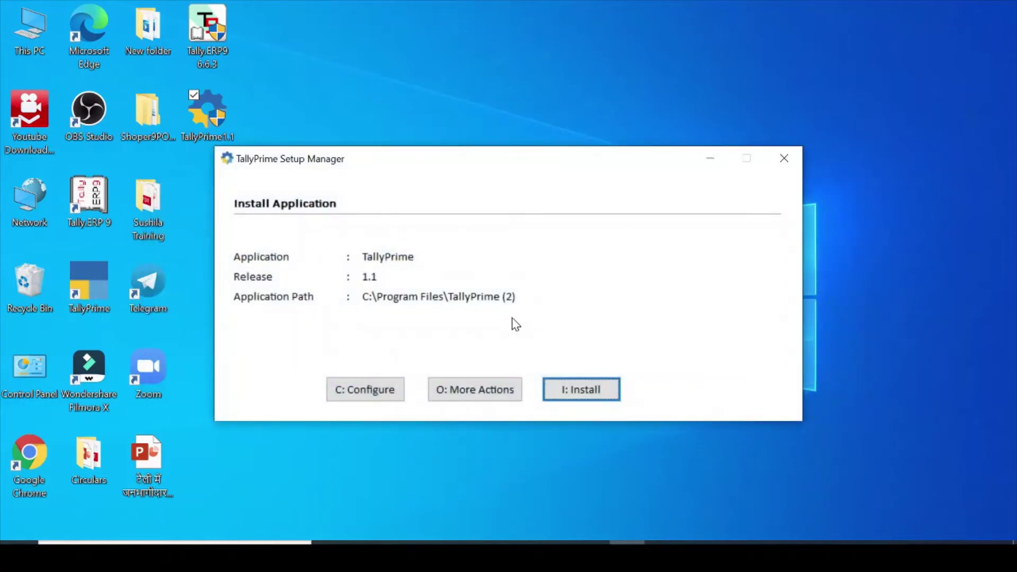
left_click(506, 392)
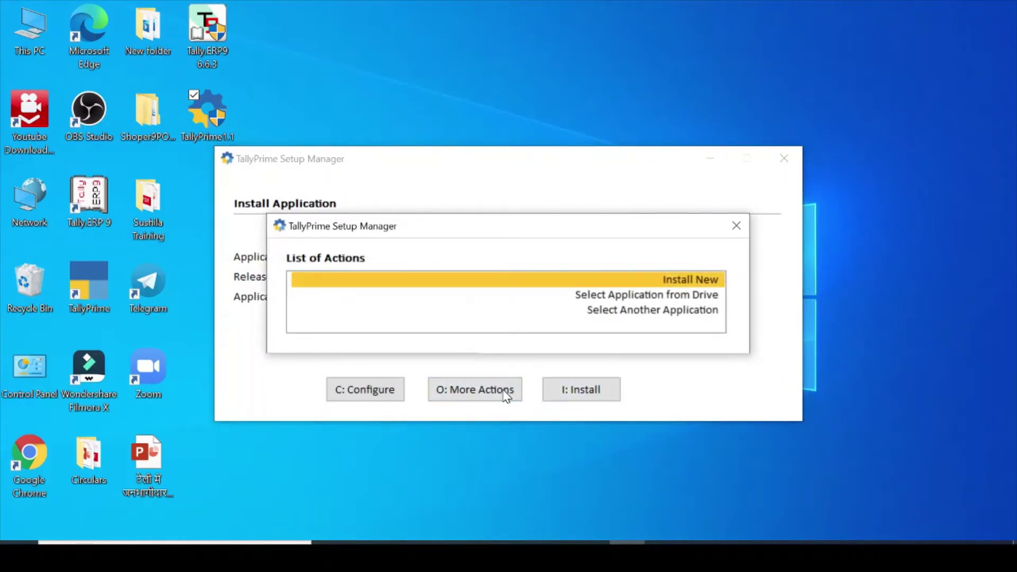
- Choose Select Application from Drive and set the folder to the G:\TallyPrime installation
key("Down")
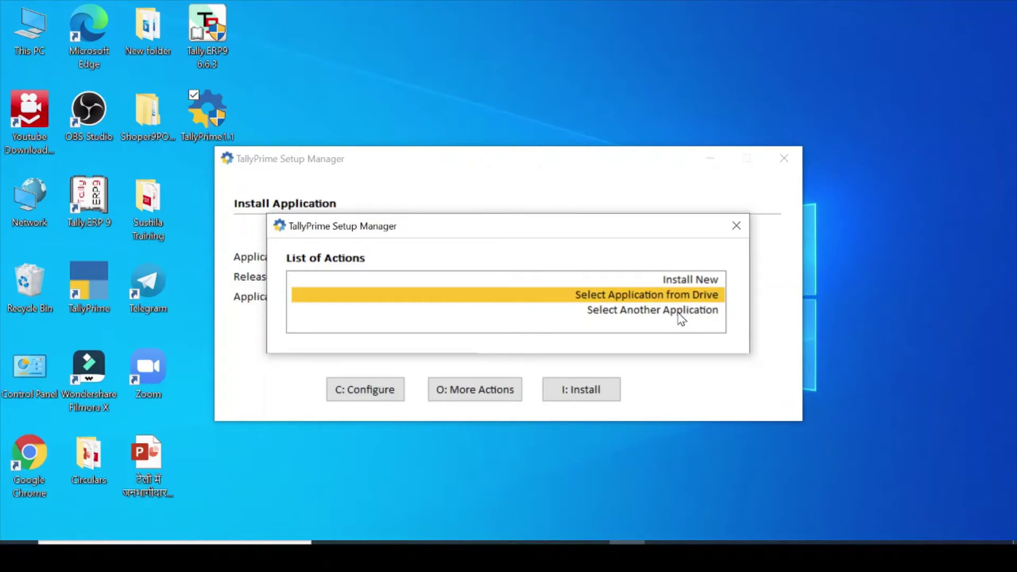
key("Return")
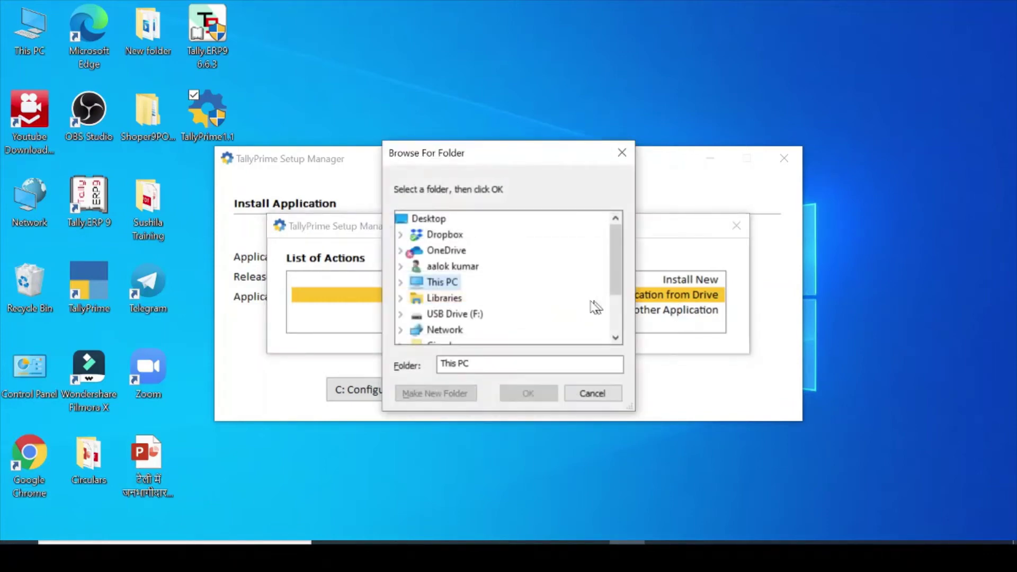
left_click(483, 361)
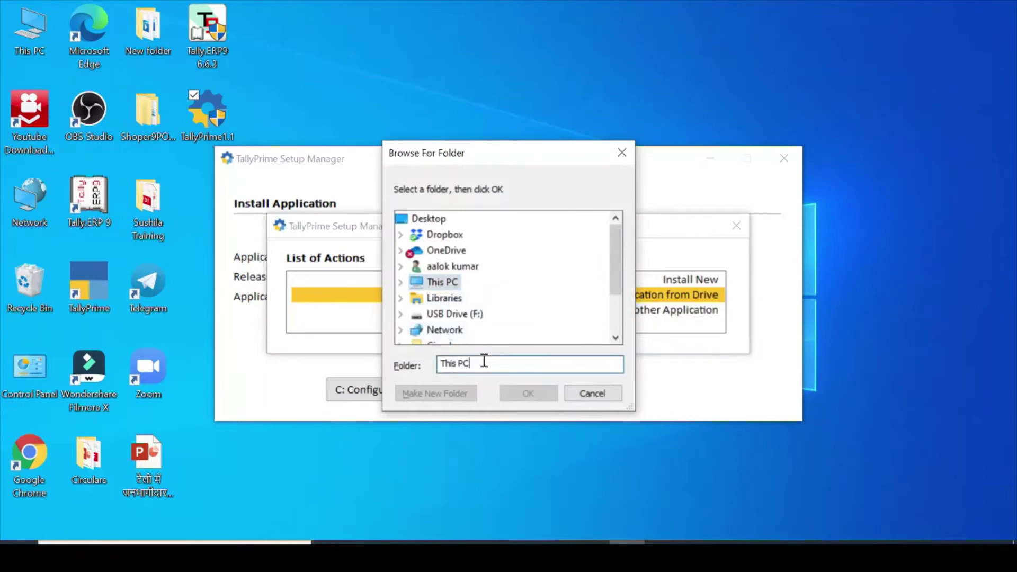
key("BackSpace")
key("BackSpace")
key("BackSpace")
key("BackSpace")
key("BackSpace")
key("BackSpace")
key("BackSpace")
type("G:")
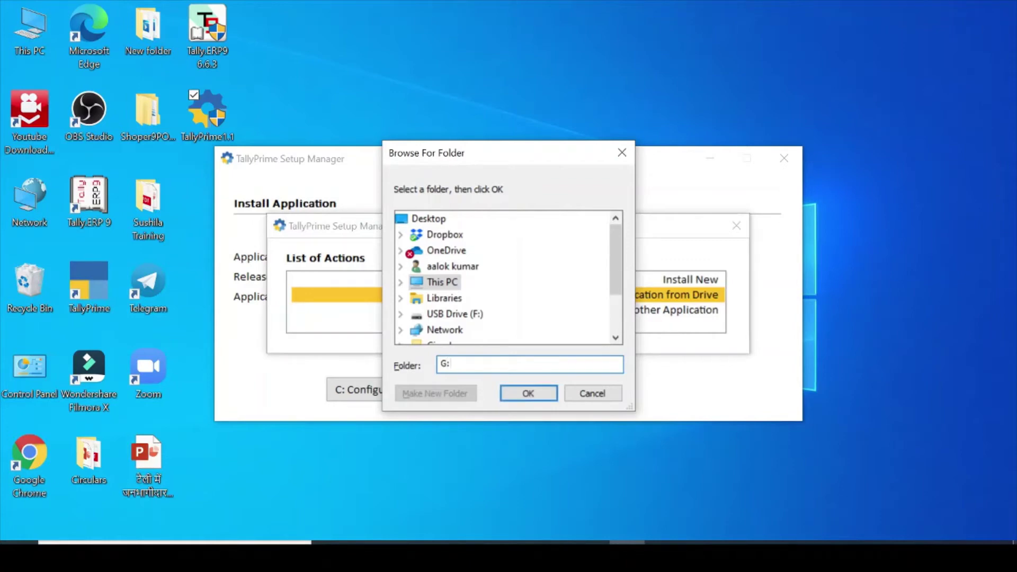
type("\\")
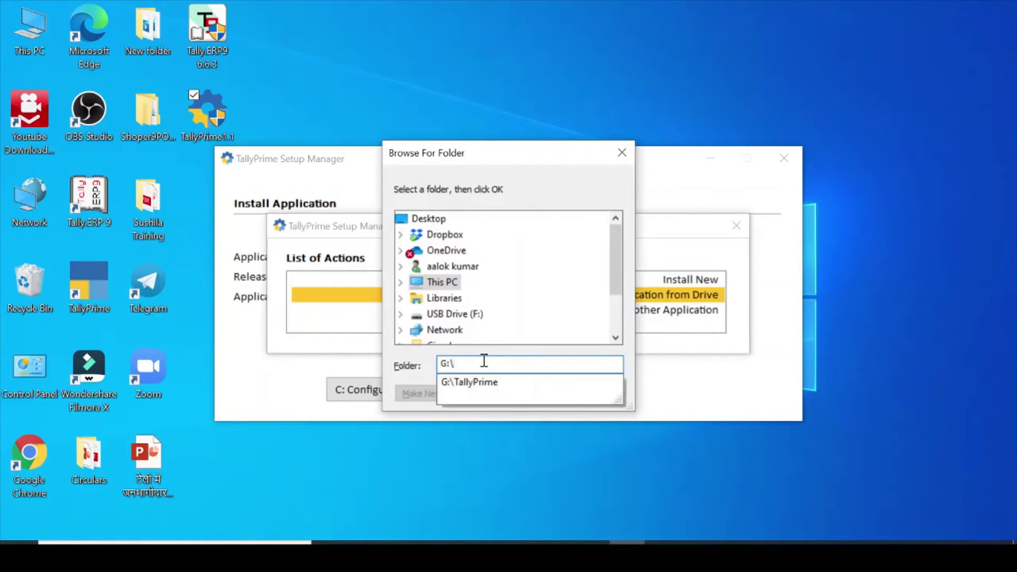
type("TallyPrime1")
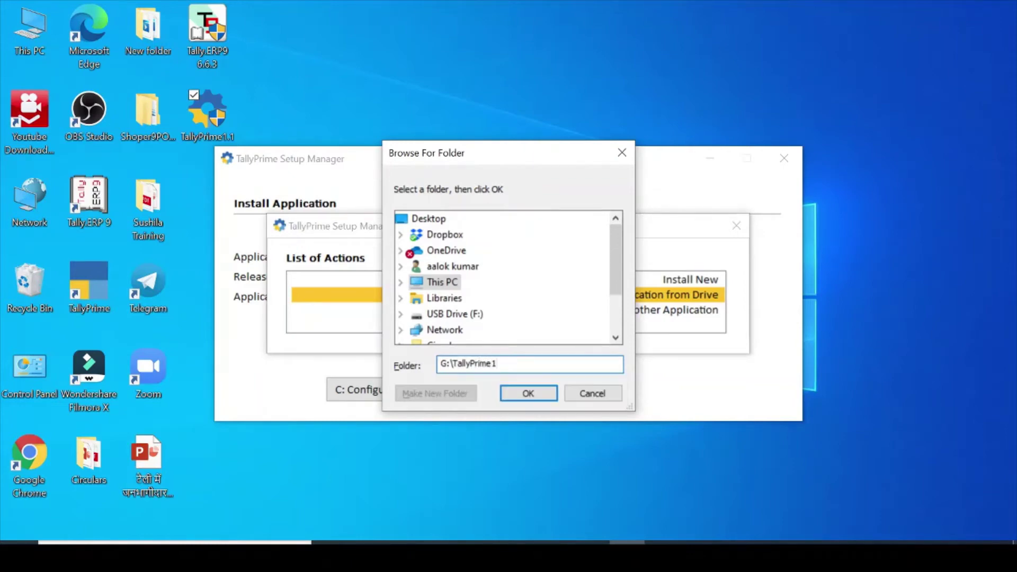
left_click(536, 398)
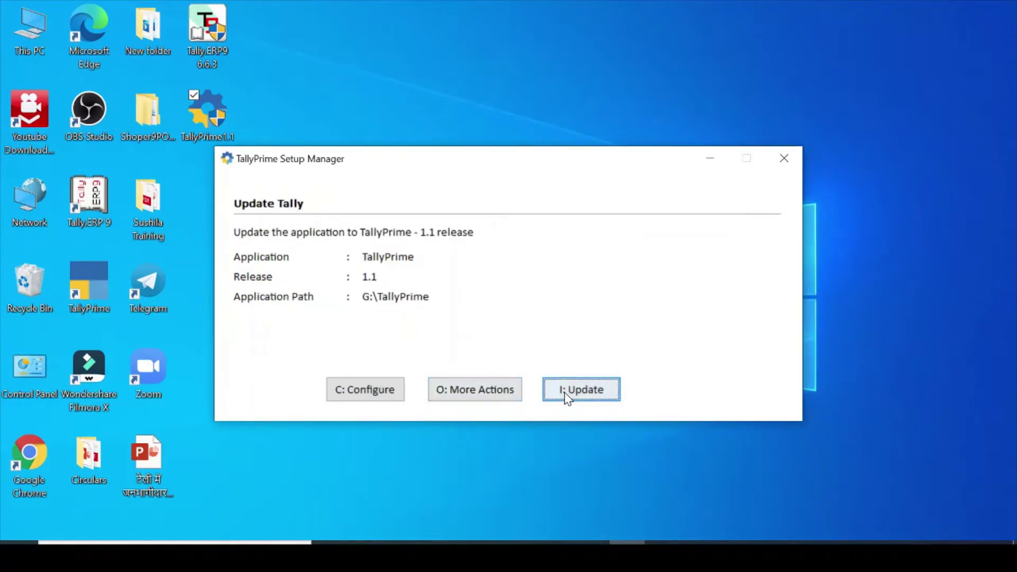
- Update the G:\TallyPrime installation to release 1.1, then start TallyPrime
left_click(566, 396)
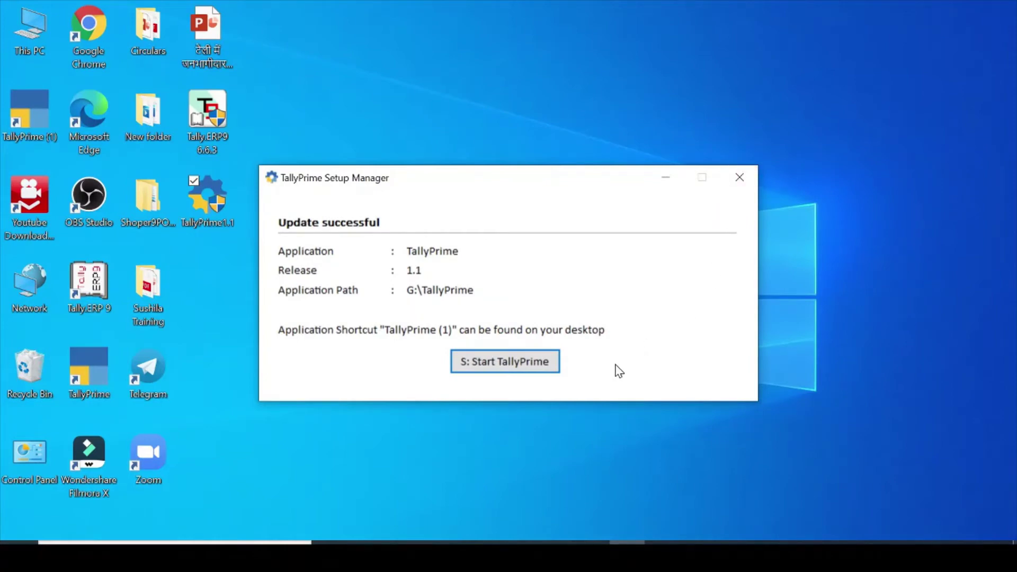
left_click(530, 368)
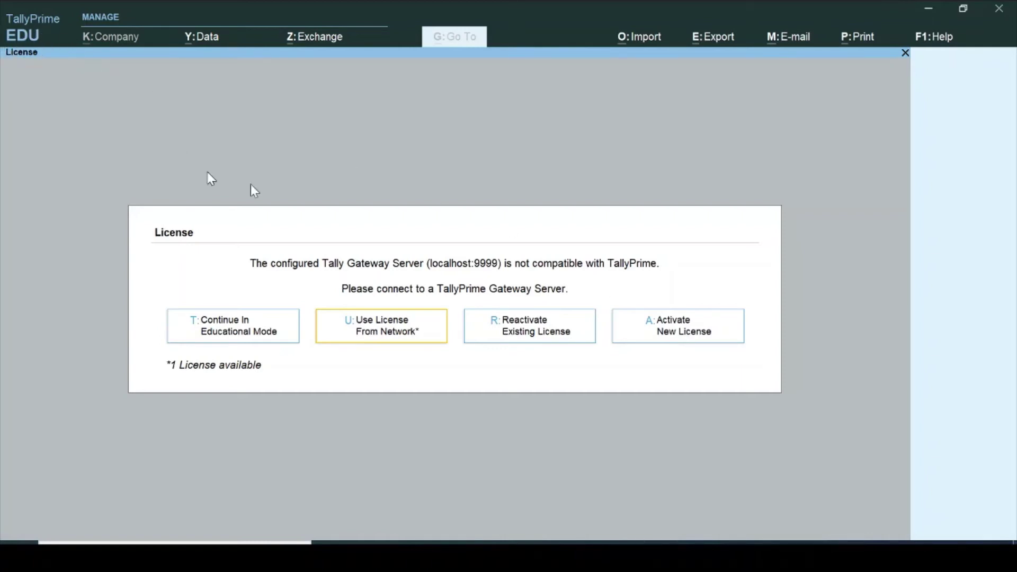
- Reactivate the existing license using the administrator's Tally.NET ID and password, choosing the first license
left_click(547, 337)
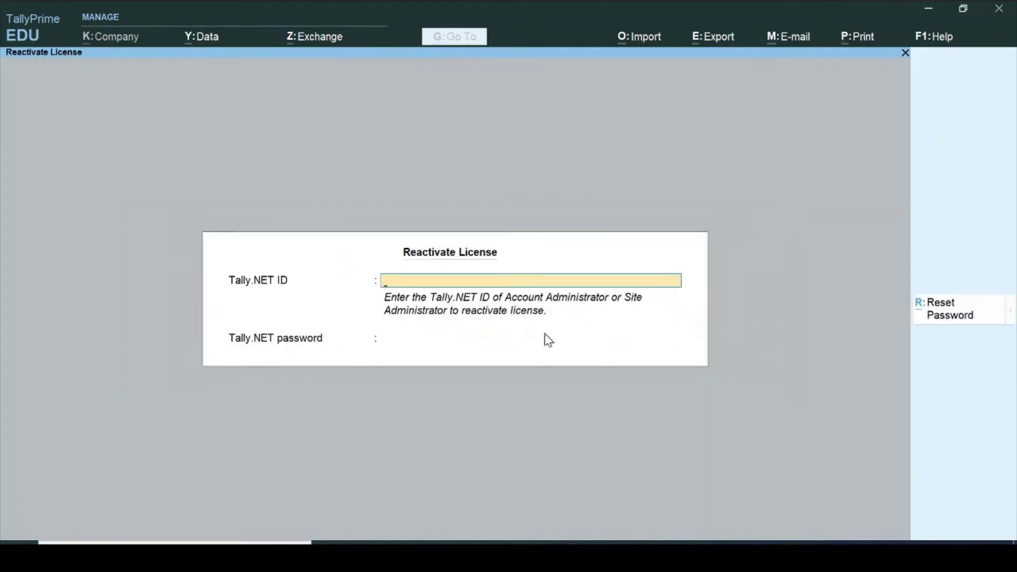
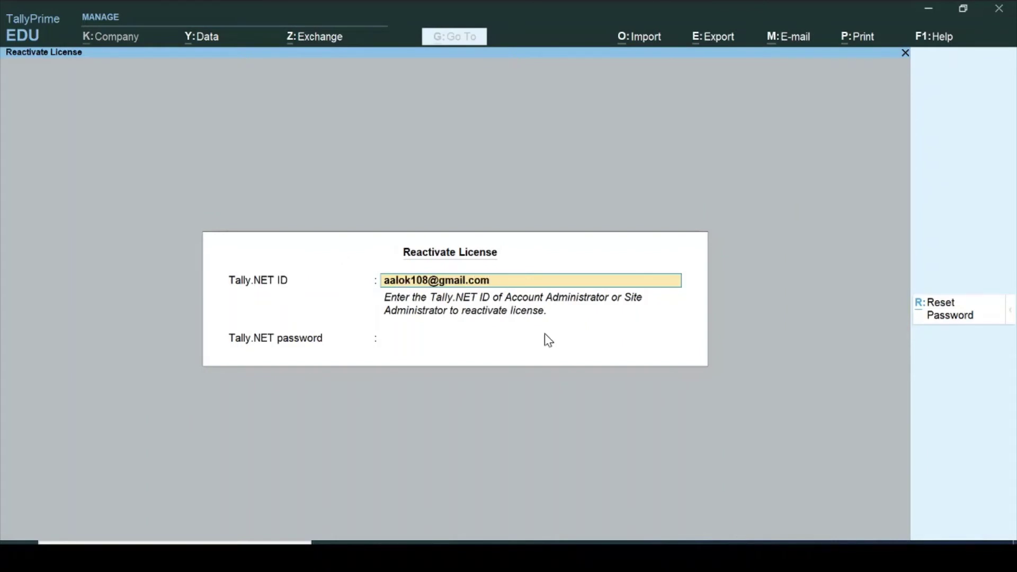
key("Return")
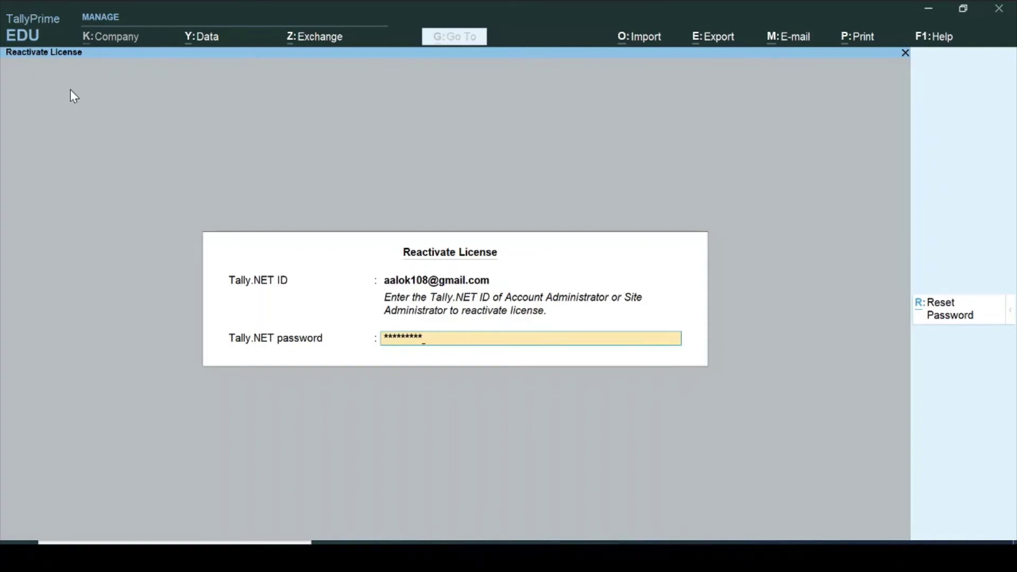
key("Return")
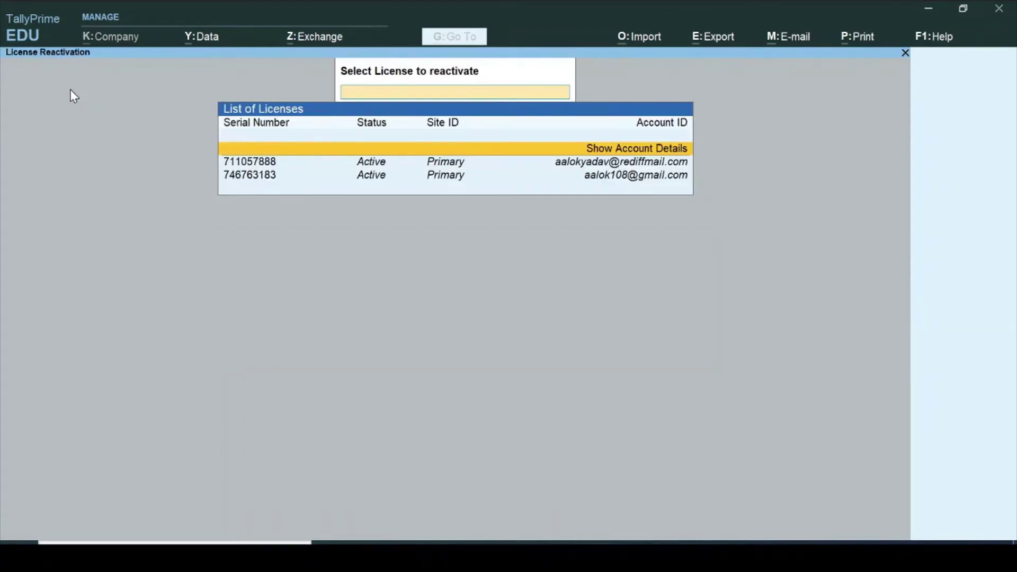
key("Down")
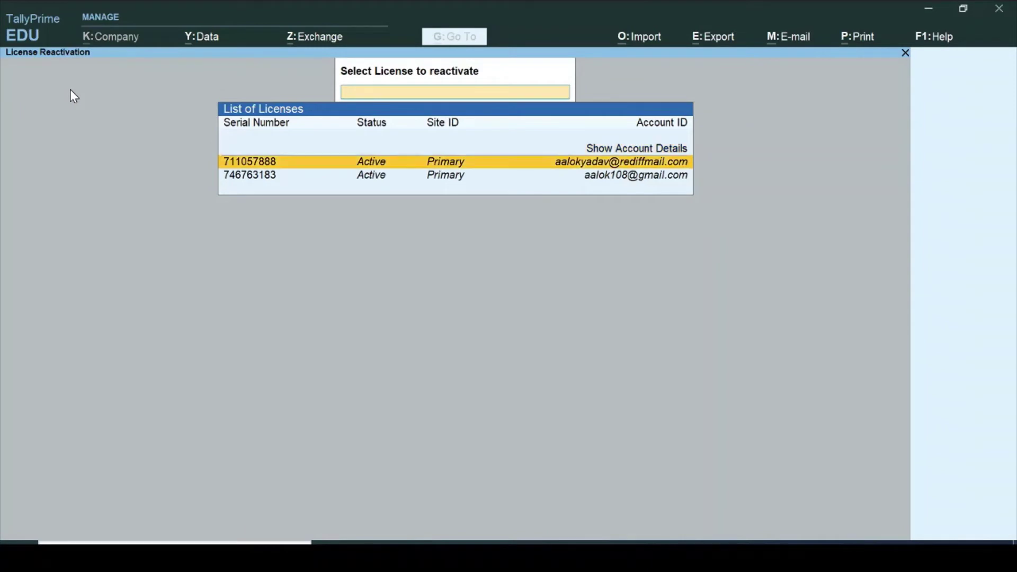
key("Return")
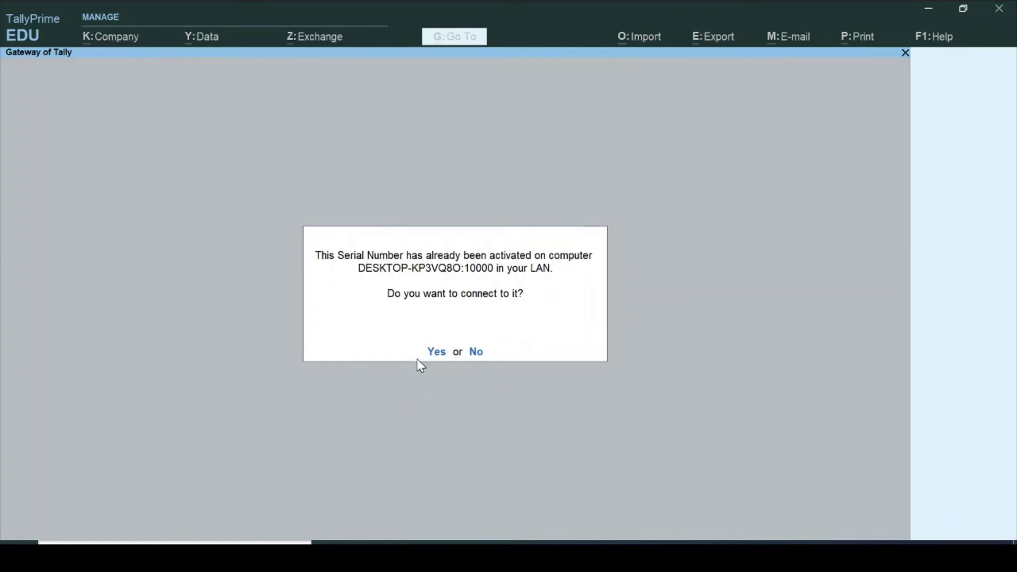
- Confirm with Y to use the LAN-activated license, restarting TallyPrime as Silver edition
key("y")
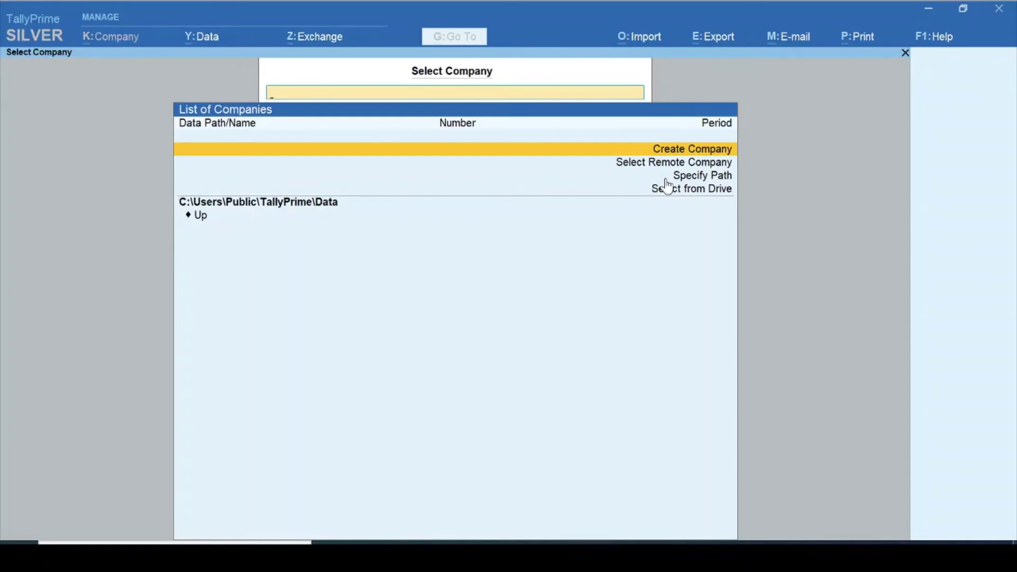
- Load companies from the D:\TallyPrime\Data folder and begin creating a new company
left_click(696, 179)
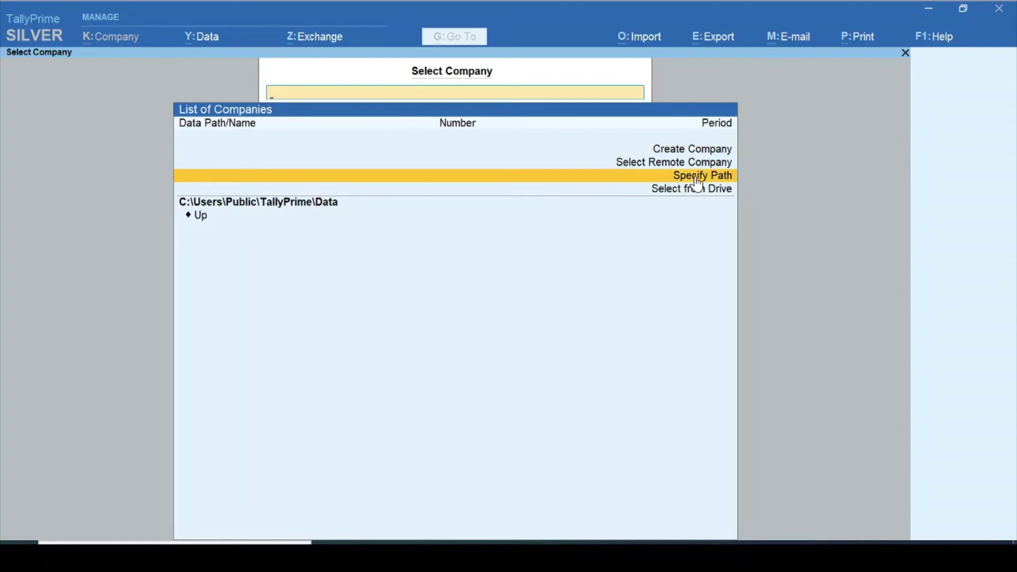
left_click(696, 178)
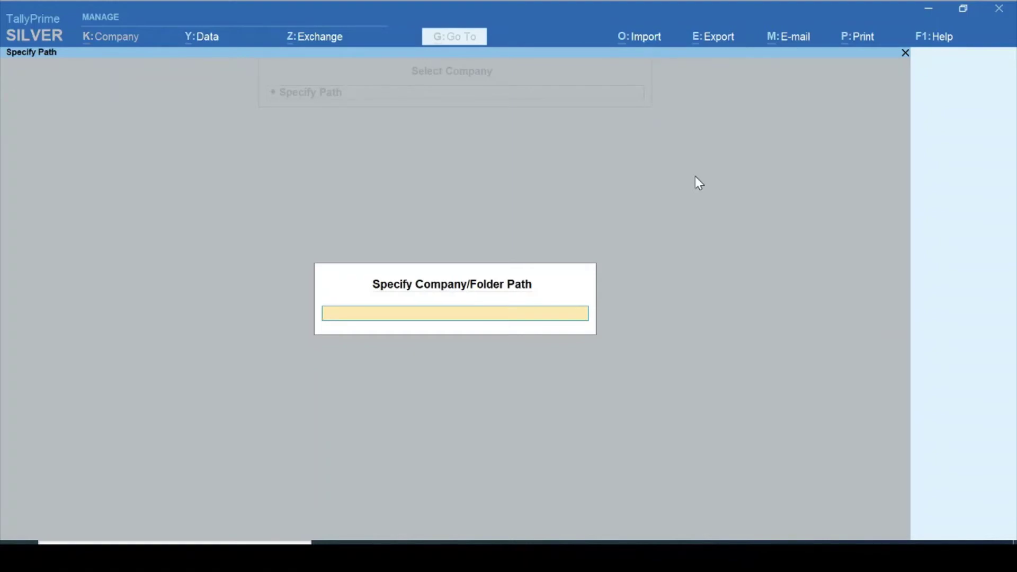
type("D:\\TallY")
key("BackSpace")
type("y")
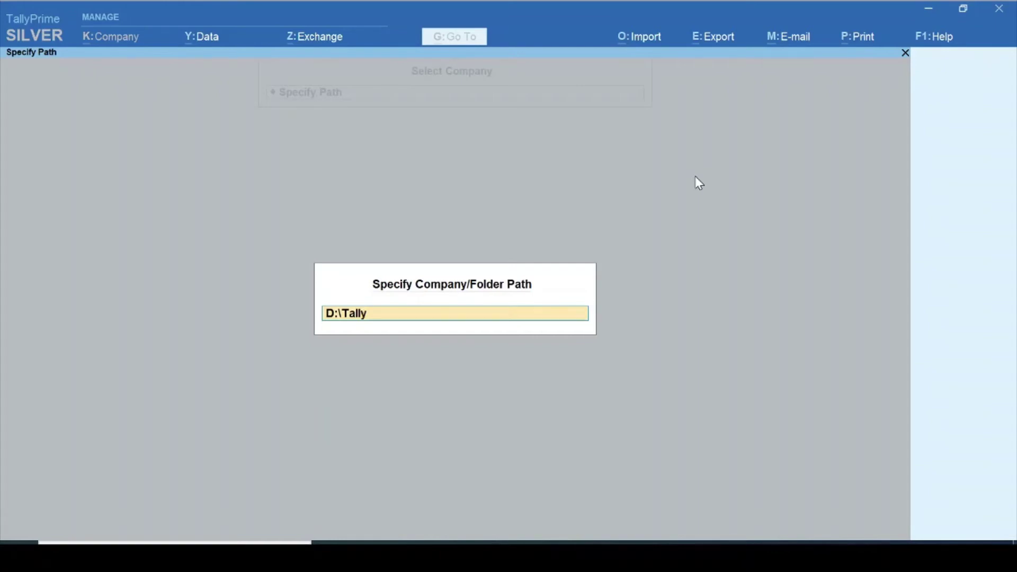
type("Prime\\Data")
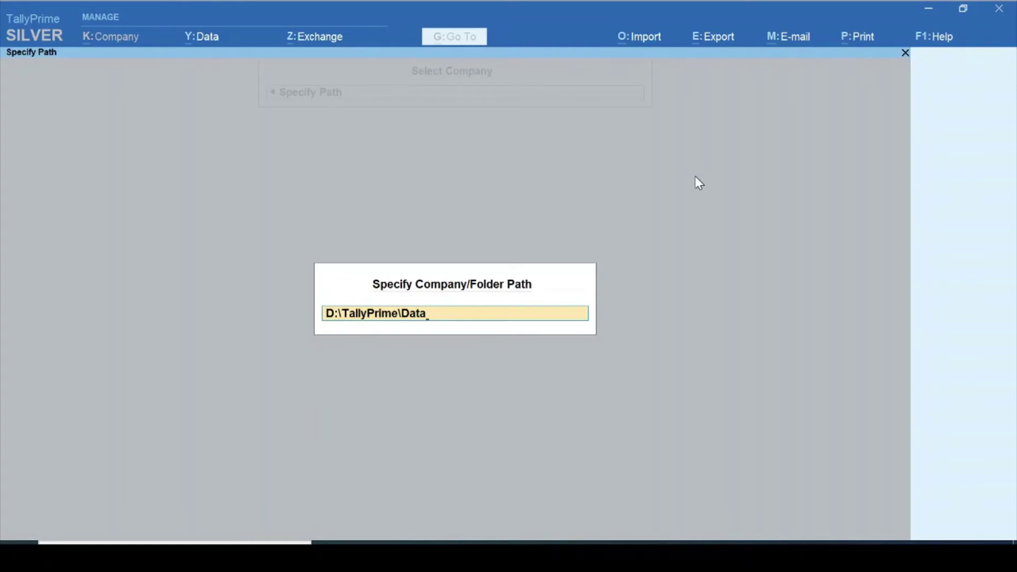
key("Return")
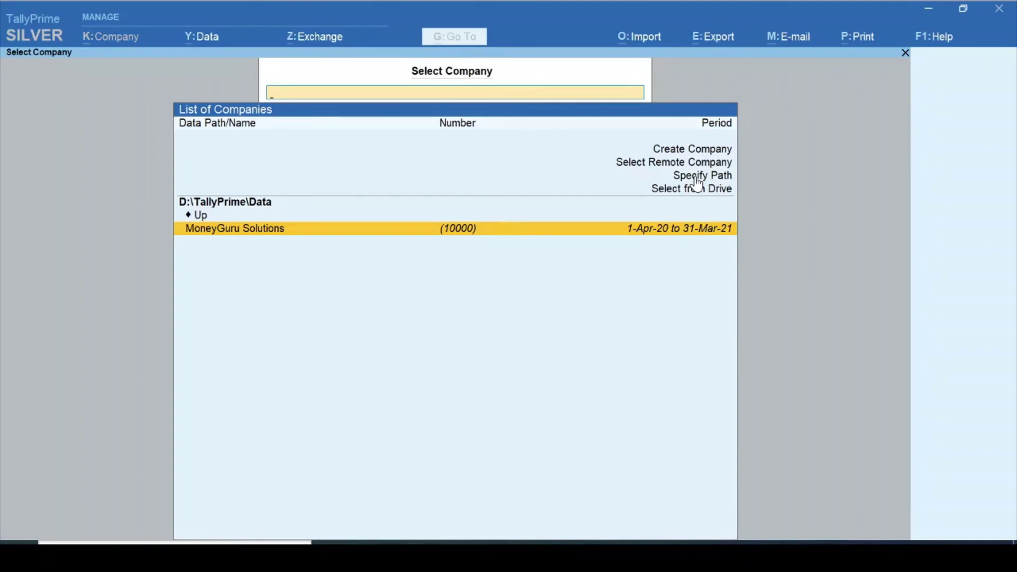
key("Up")
key("Up")
key("Up")
key("Up")
key("Up")
key("Up")
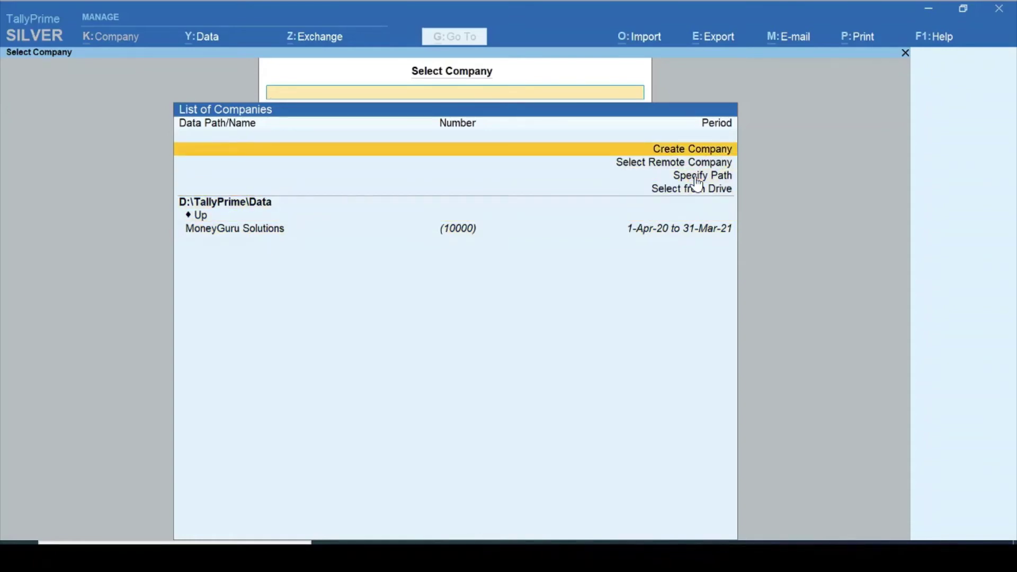
key("Return")
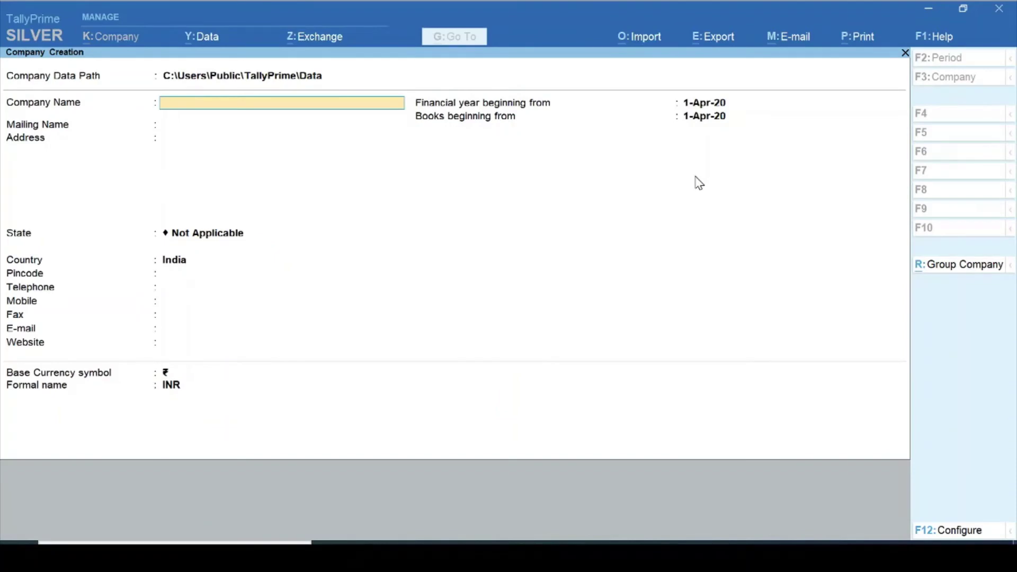
- Enter company name 'Janbhagidari Samiti, Govt Polytechnic College', state Madhya Pradesh and pincode 480001
type("Janbhagidari Samiti,")
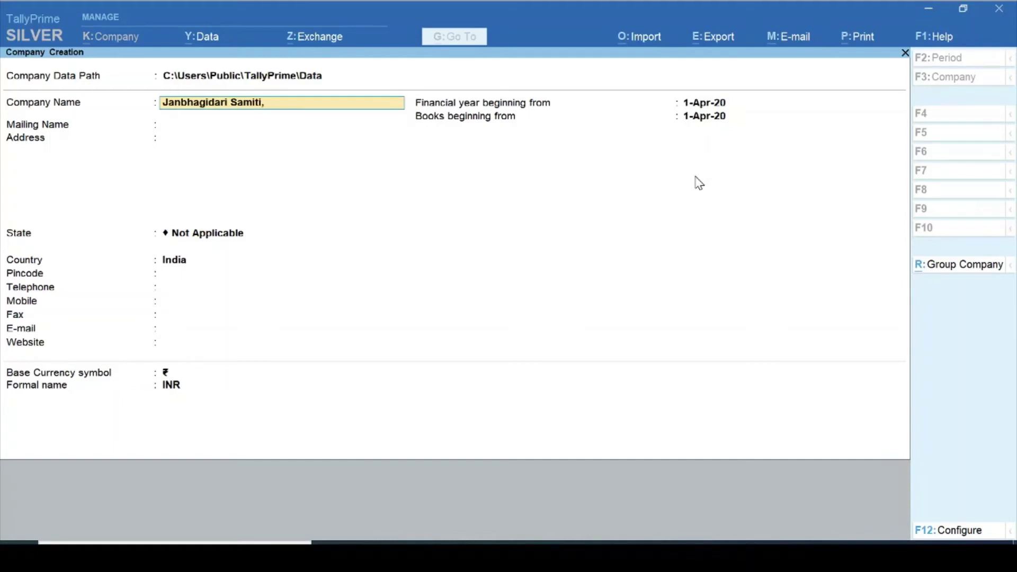
type("Govt Polytechnic Colle")
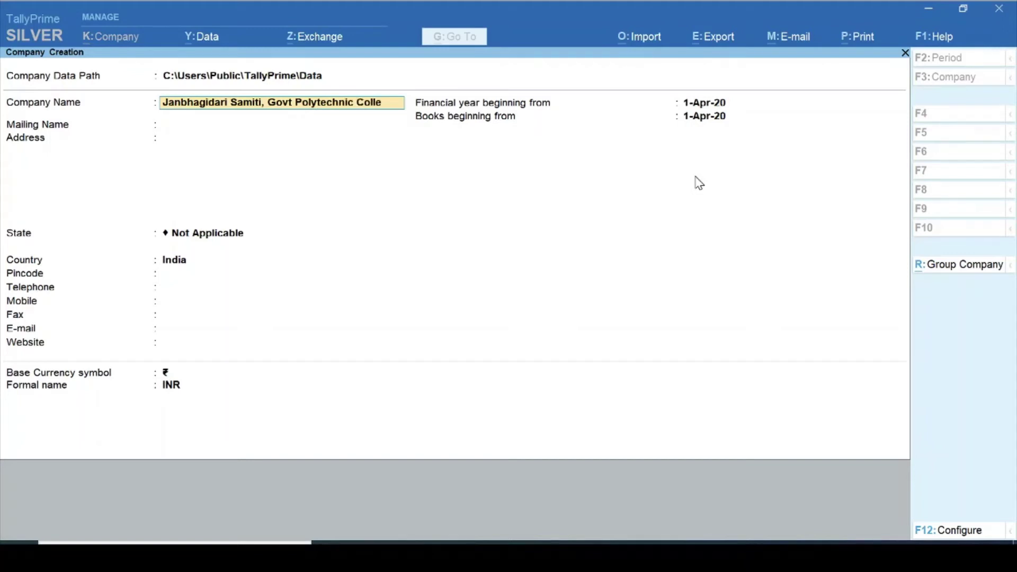
type("ge")
key("Return")
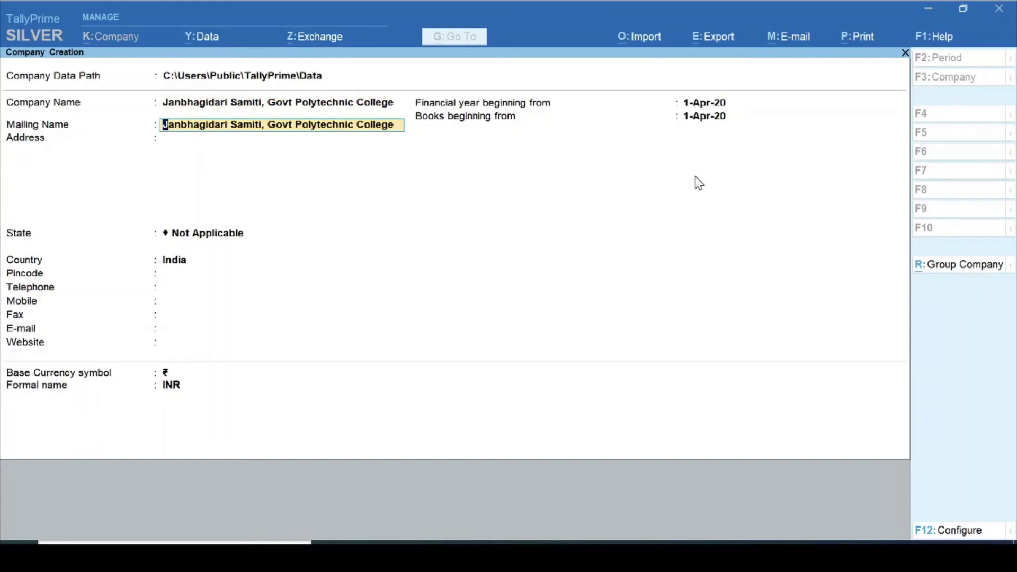
key("Return")
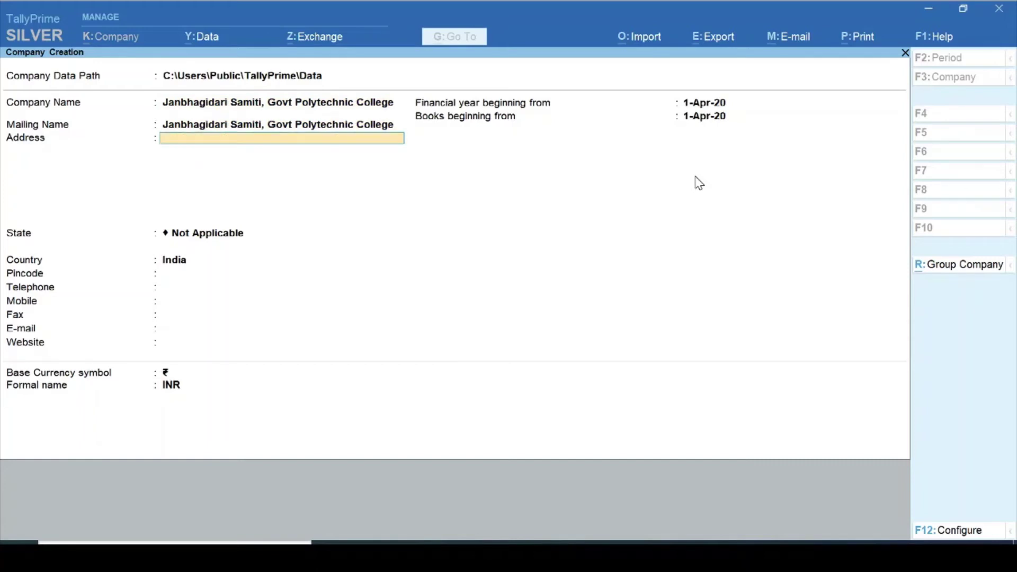
key("Return")
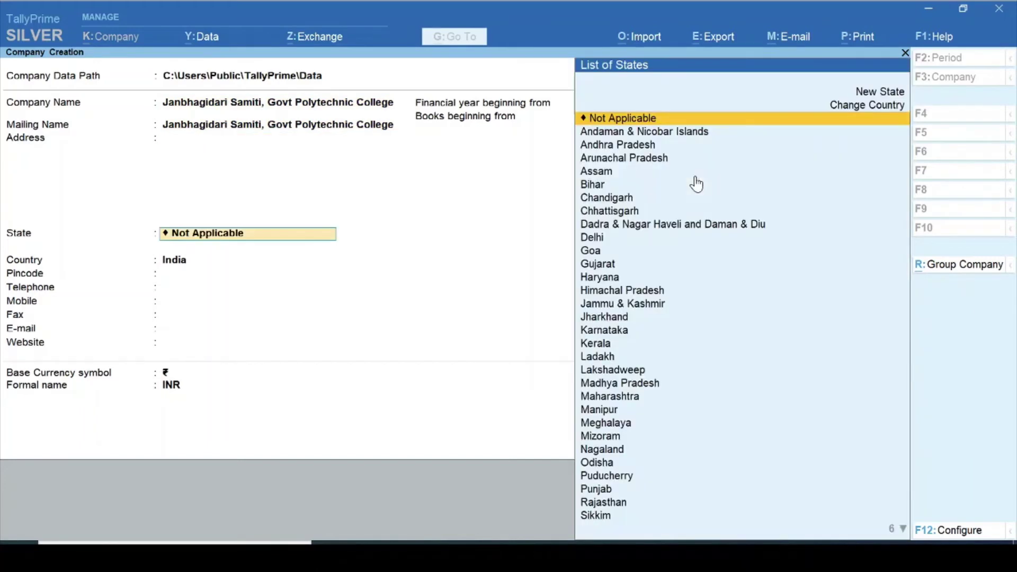
type("M")
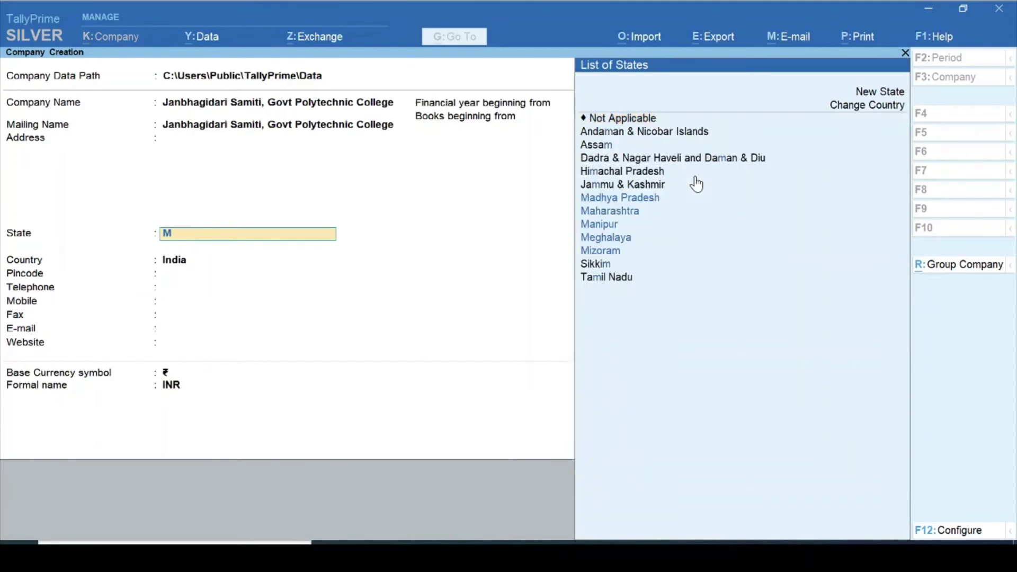
type("ad")
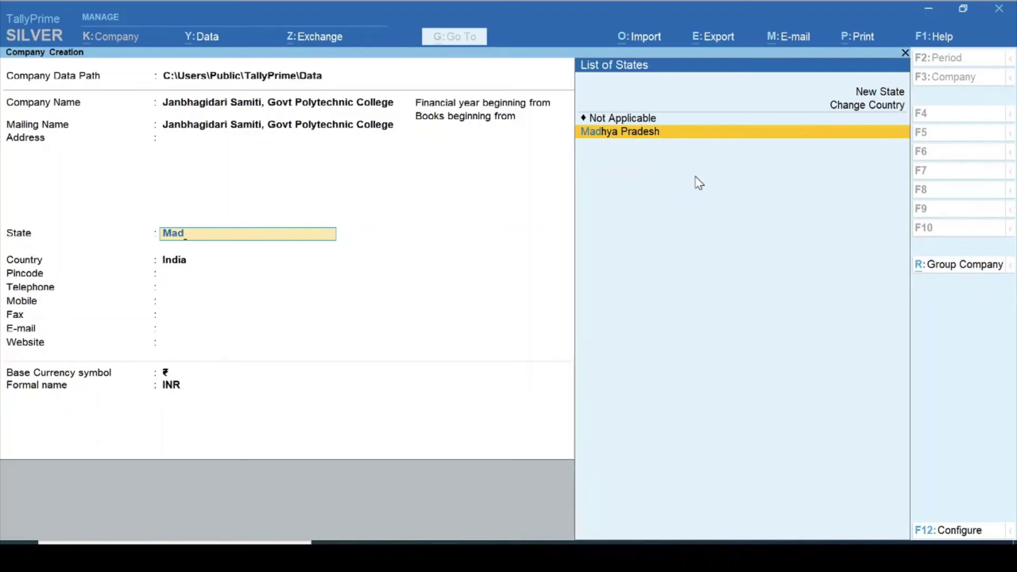
key("Return")
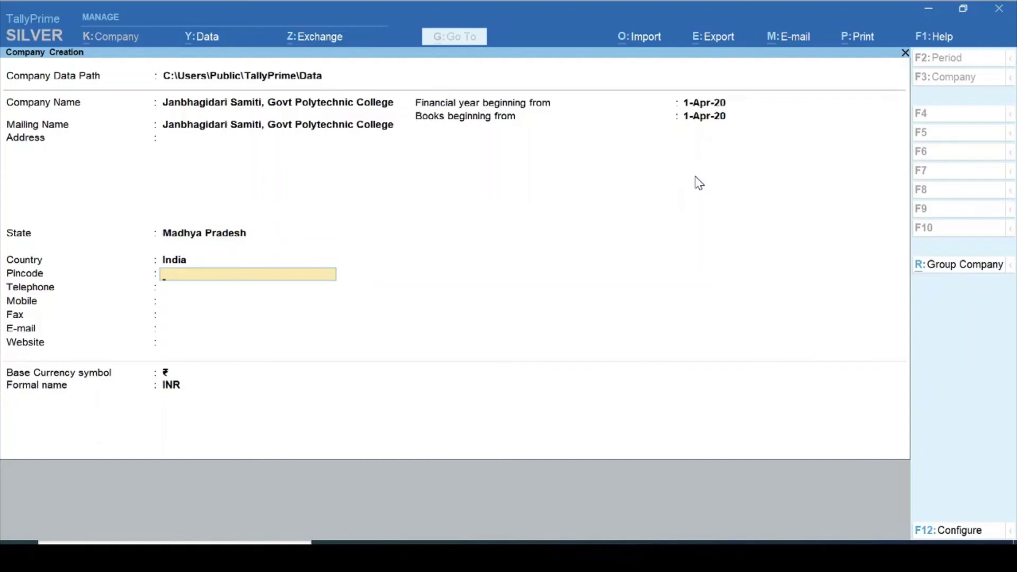
type("480001")
key("Return")
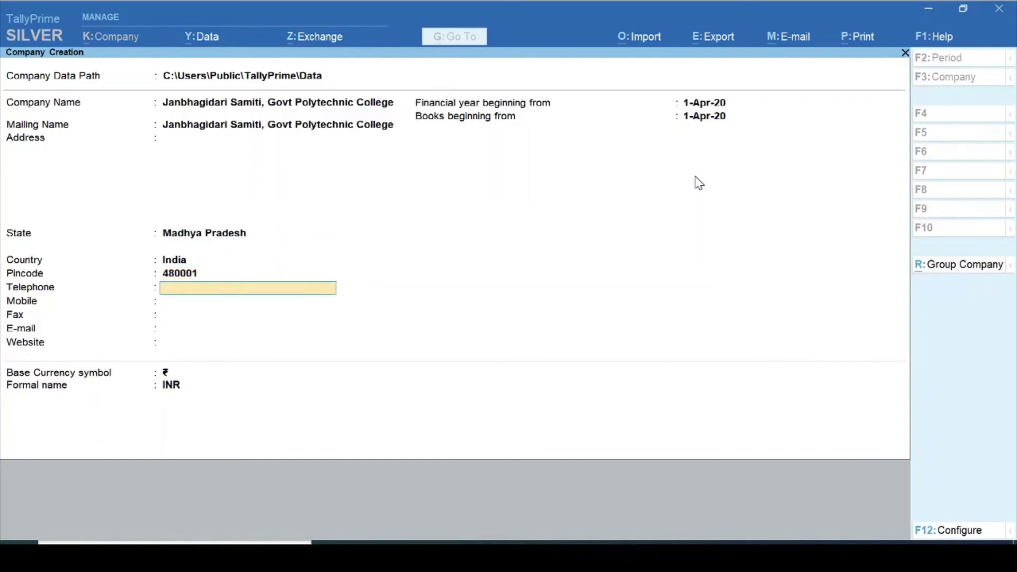
- Keep the 1-Apr-20 financial year and books dates and save the company
key("Return")
key("Return")
key("Return")
key("Return")
key("Return")
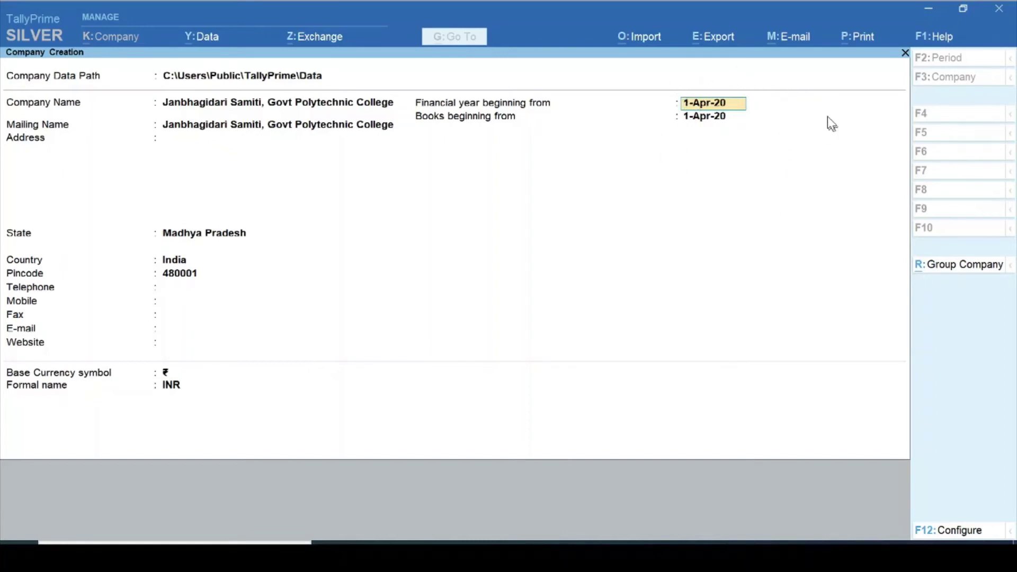
key("Return")
key("Return")
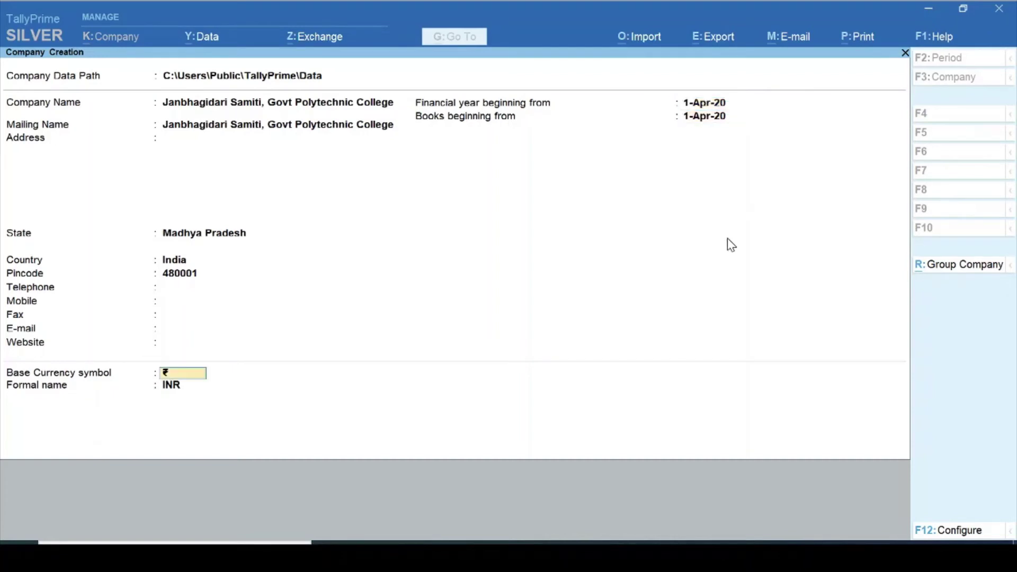
key("Return")
key("Return")
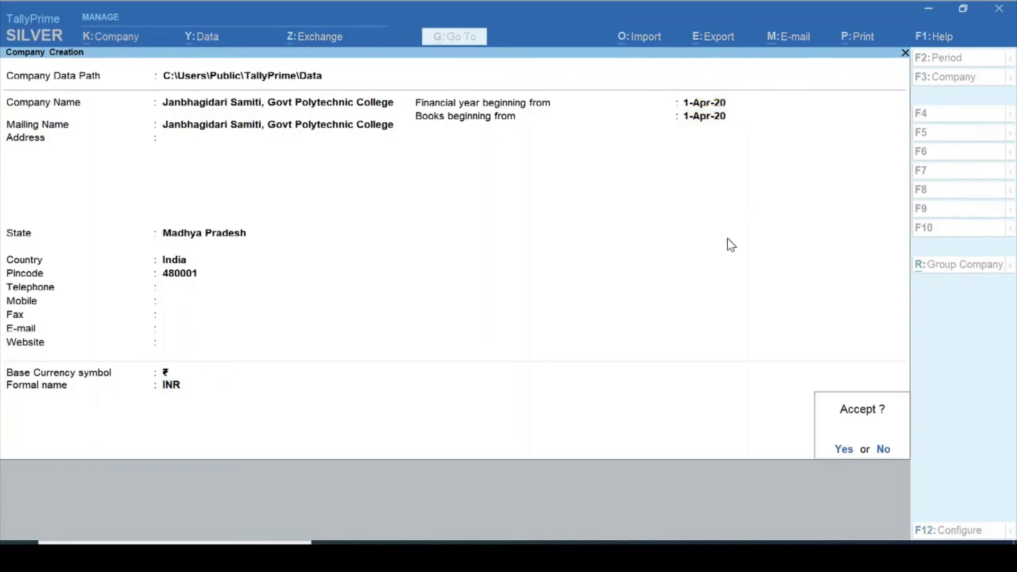
key("Return")
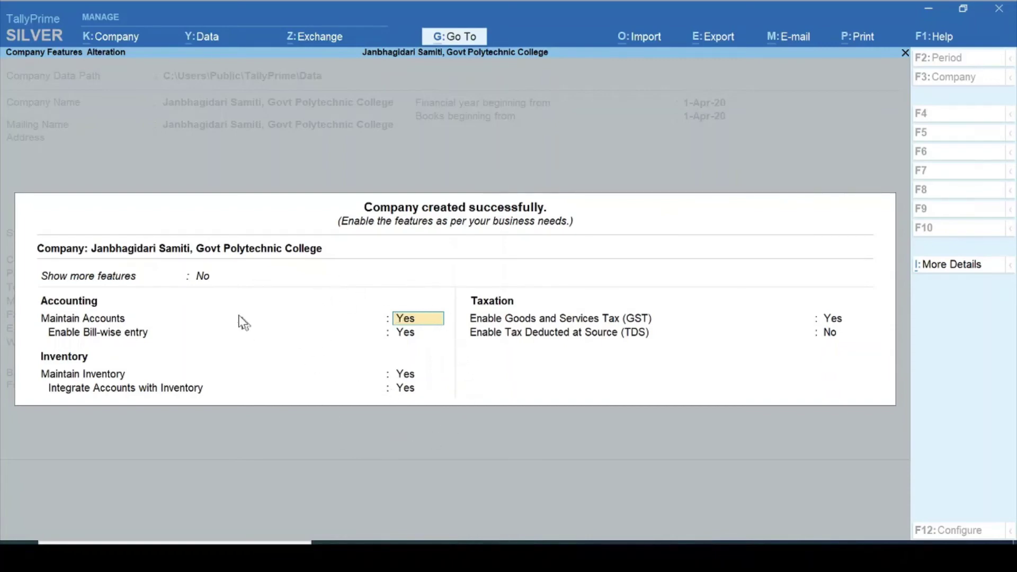
- Show more company features, keeping accounts maintenance and bill-wise entry on
key("Up")
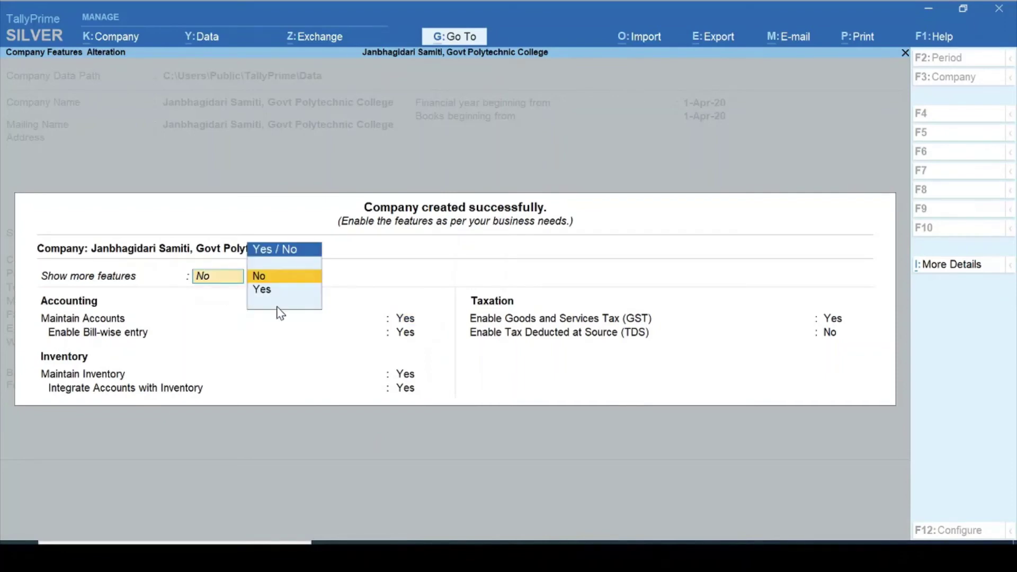
key("Down")
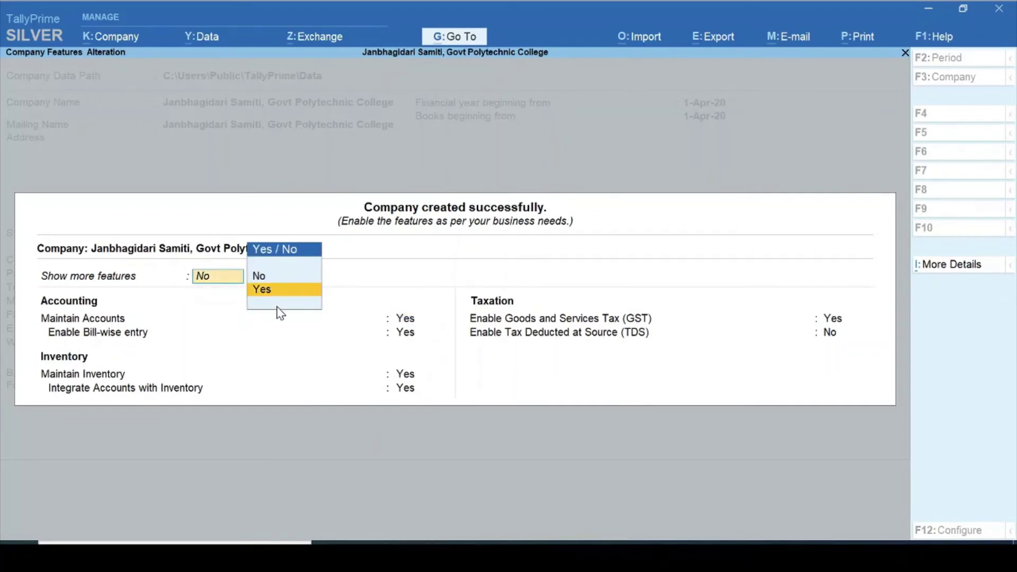
key("Return")
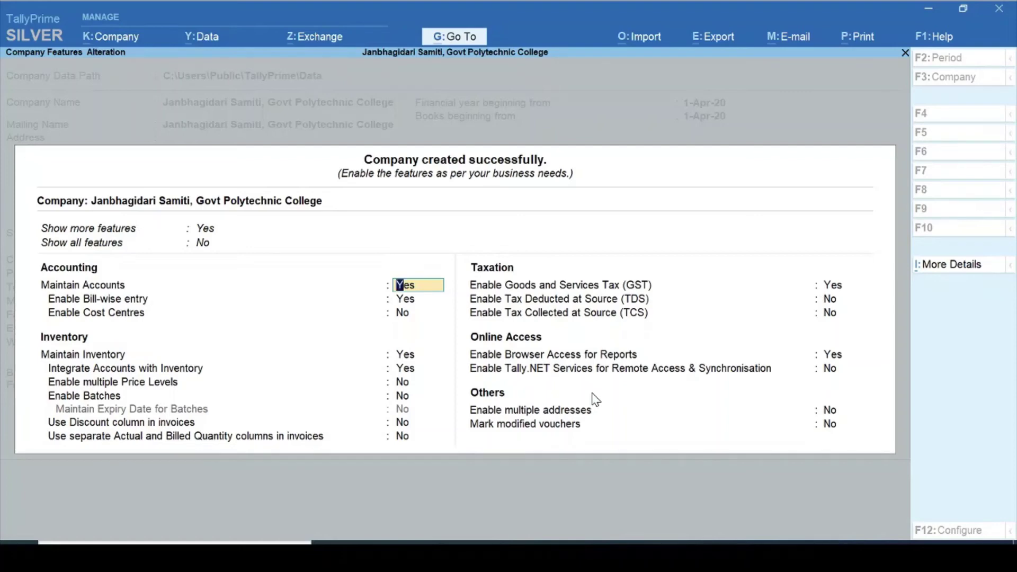
key("Return")
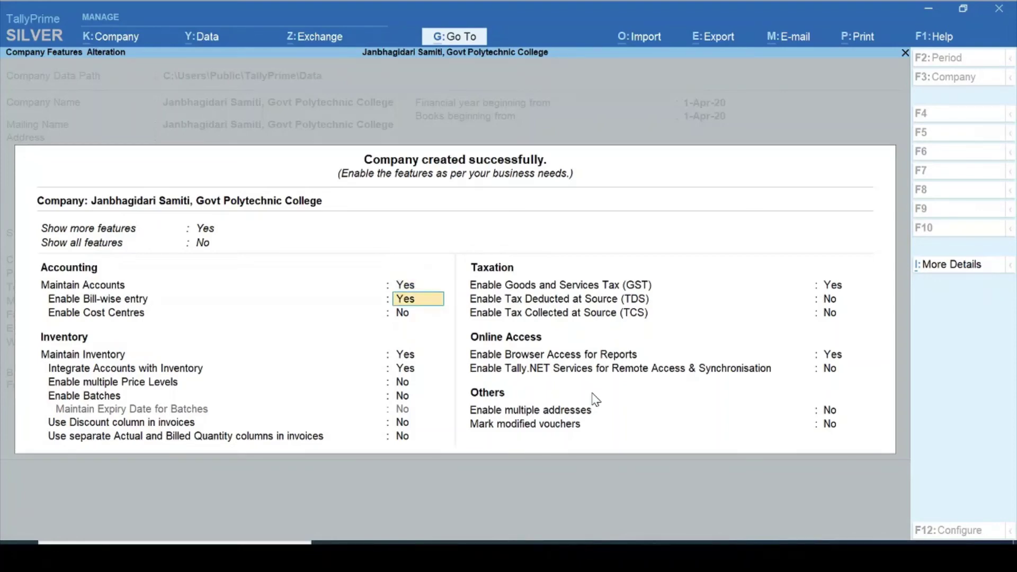
key("Return")
key("Return")
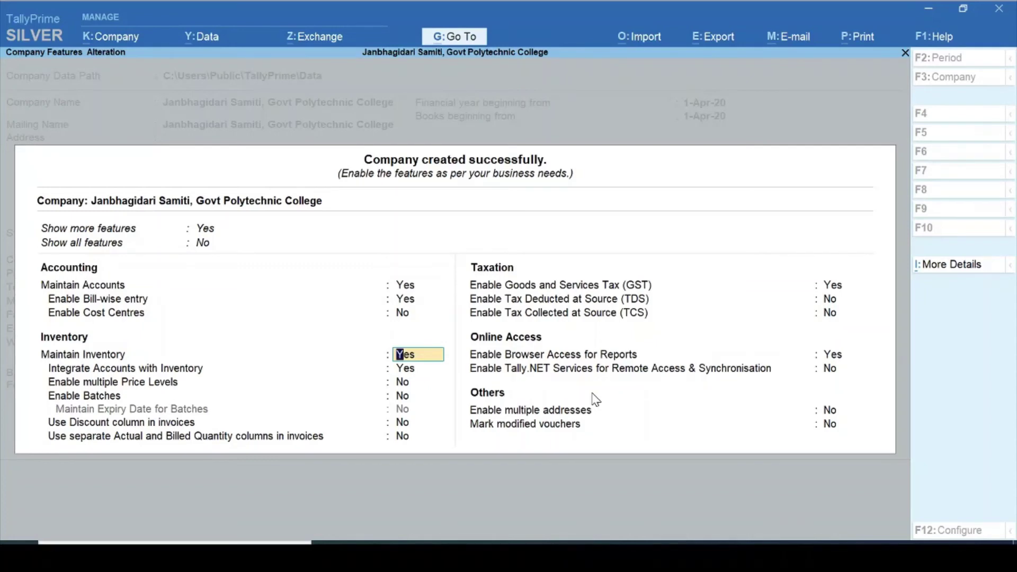
- Turn inventory and GST off, keep browser access for reports on, and save the features
type("n")
key("Return")
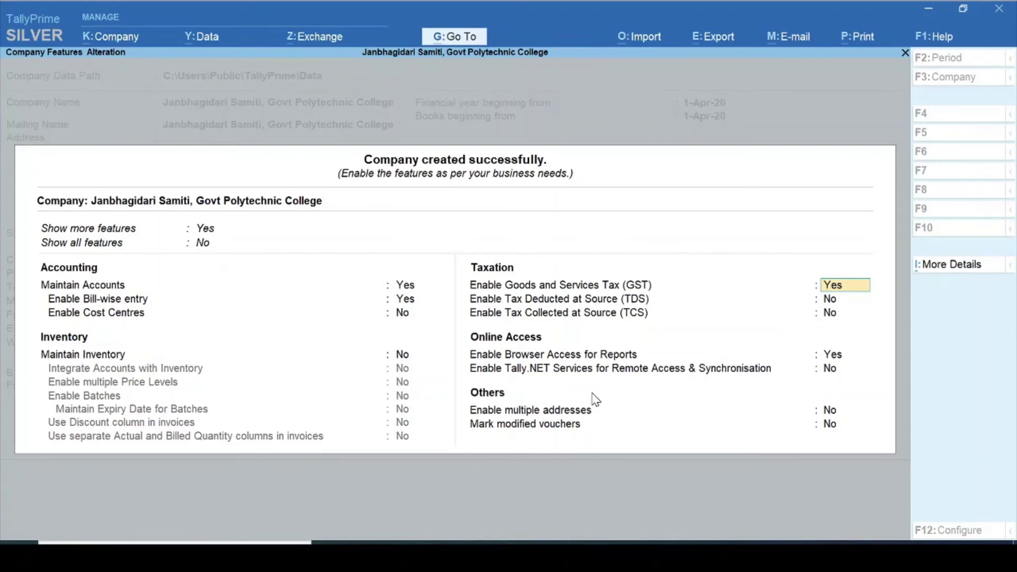
type("n")
key("Return")
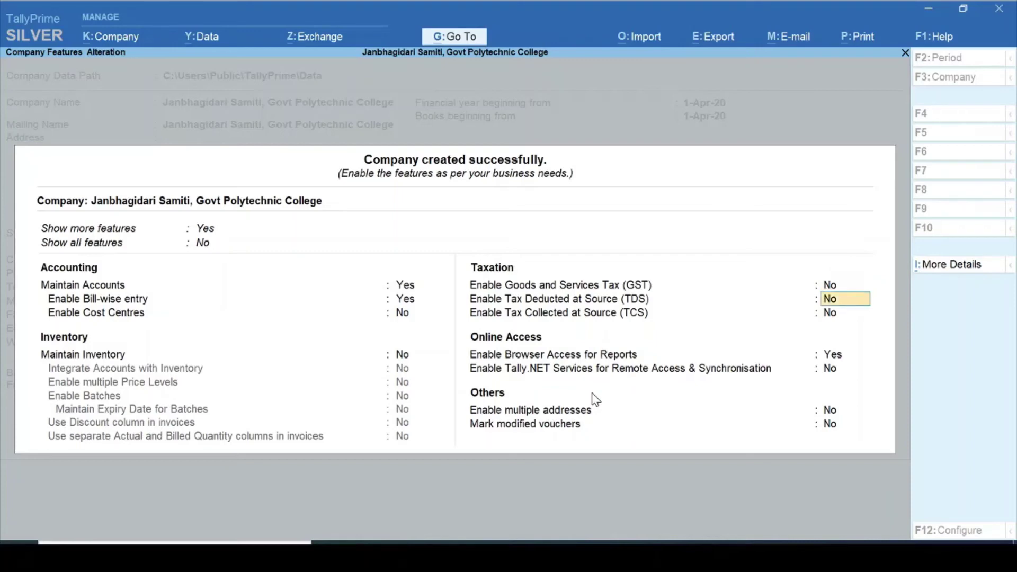
key("Return")
key("Return")
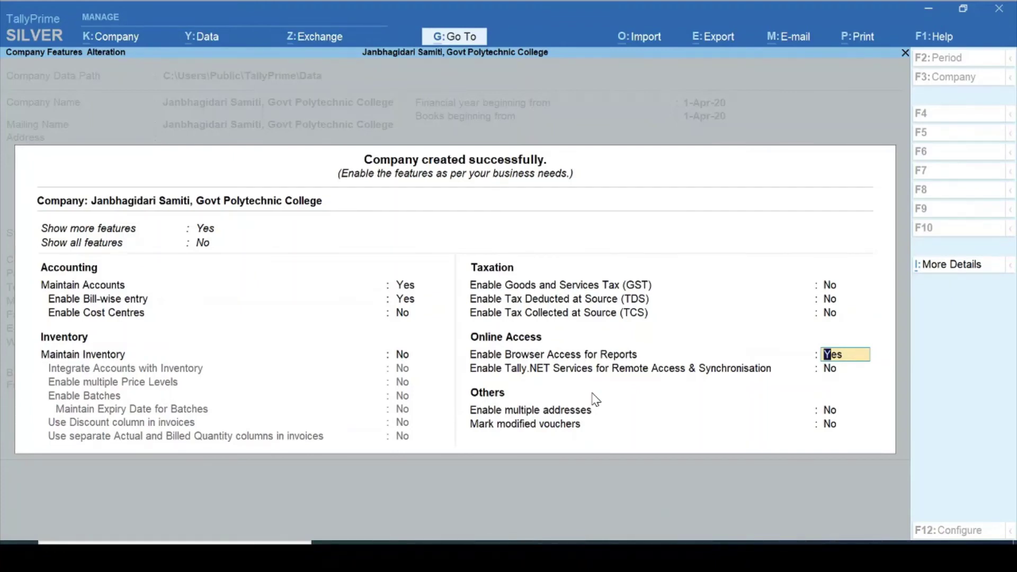
key("Return")
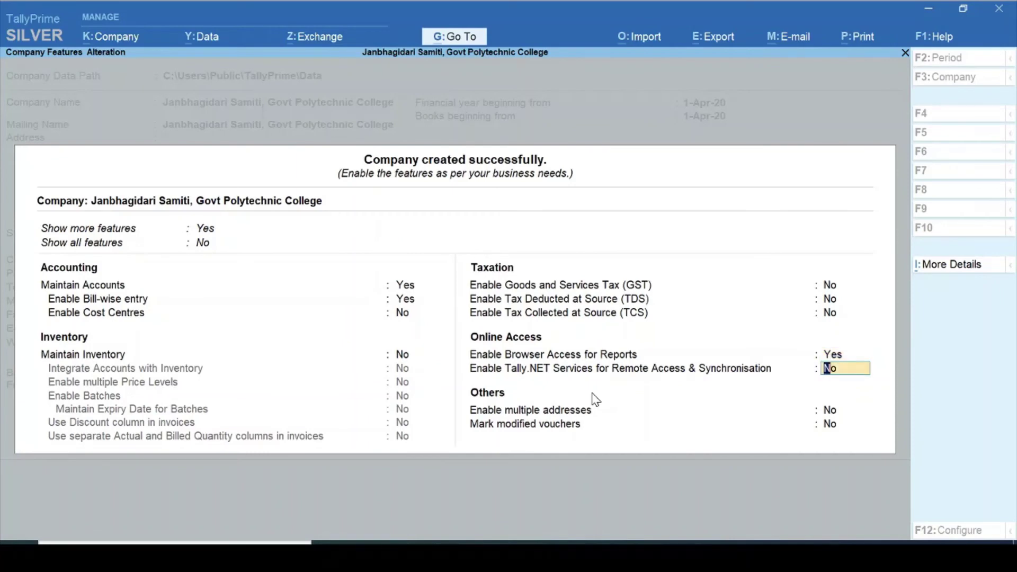
key("Return")
key("Return")
key("Return")
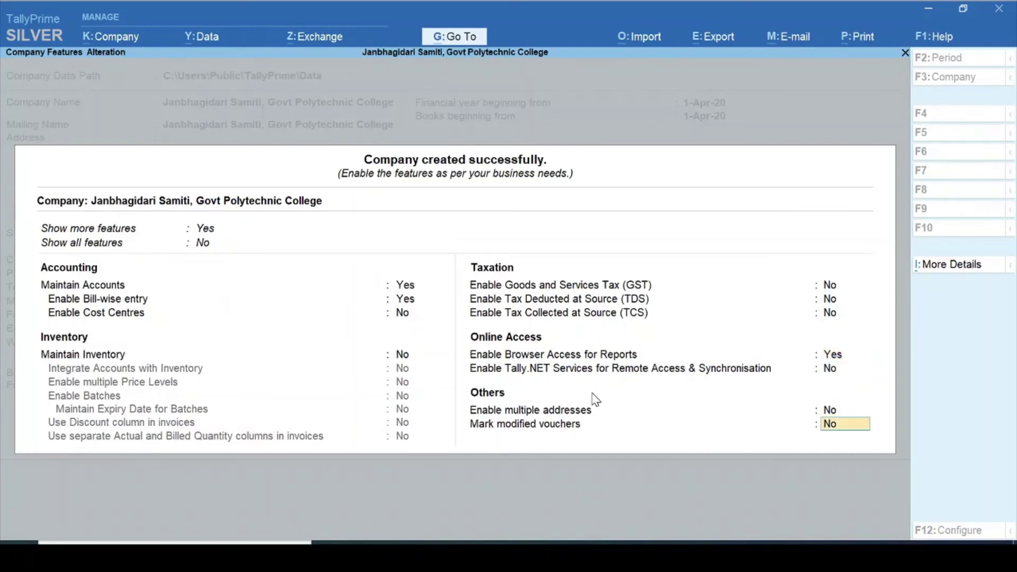
key("Return")
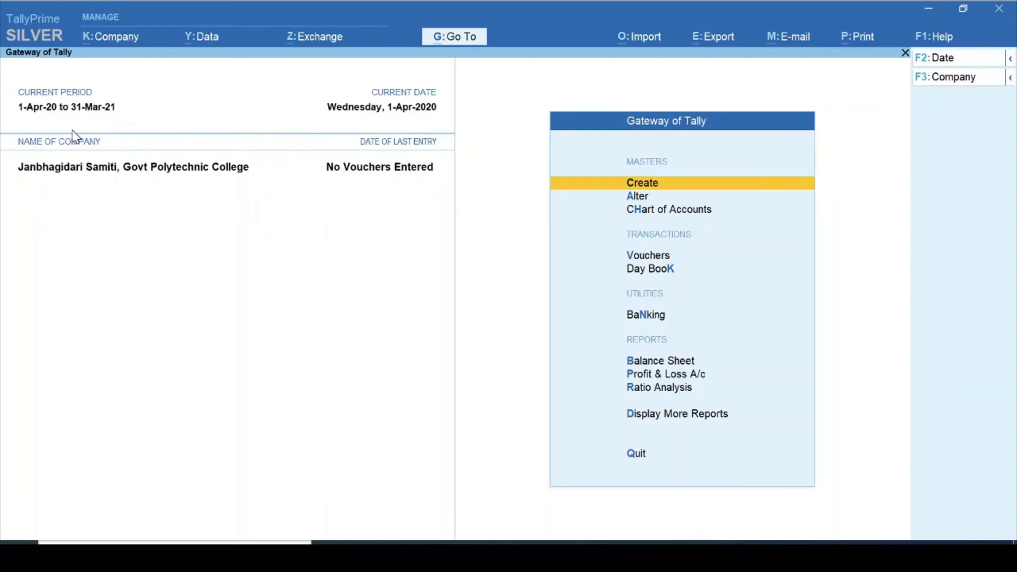
- Open Company Alteration for Janbhagidari Samiti, Govt Polytechnic College from K: Company > Alter
key("Down")
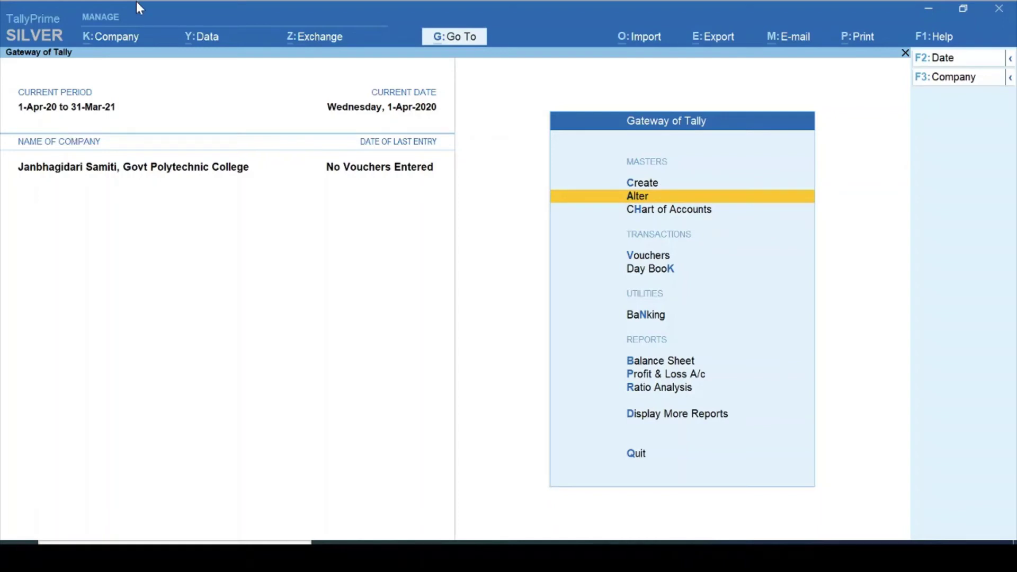
left_click(113, 37)
key("Down")
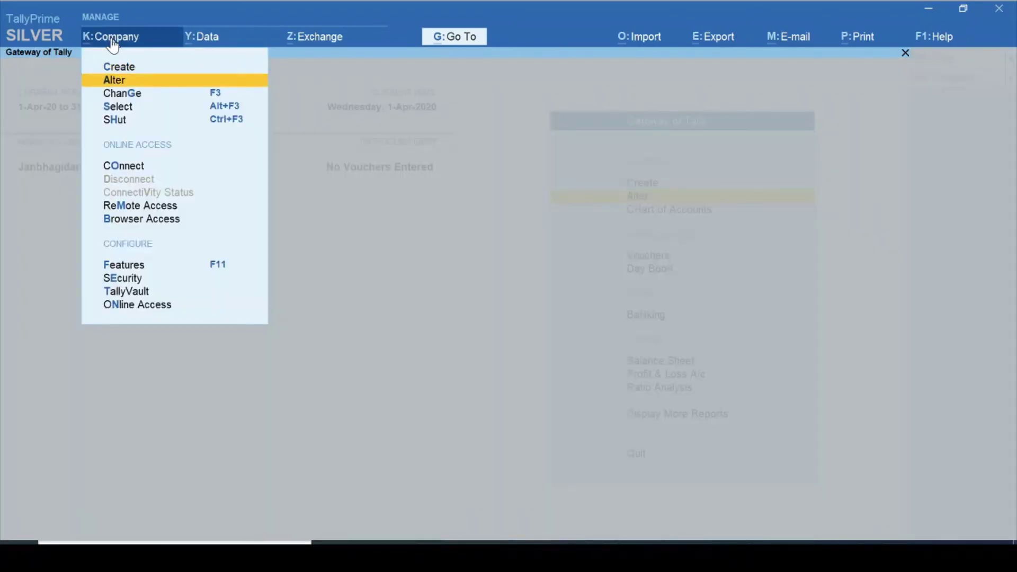
key("Return")
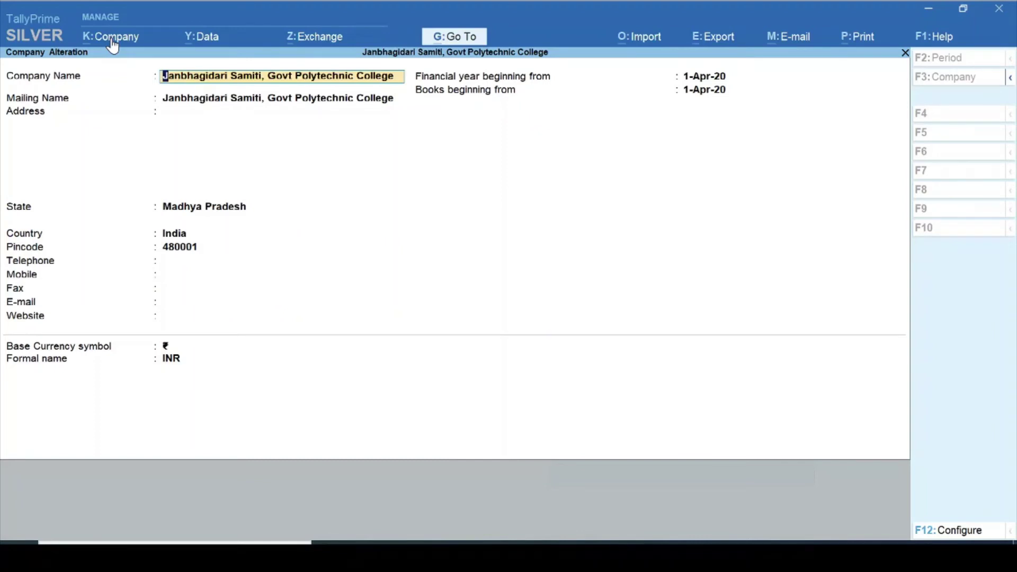
- Extend the company name with 'Chhi' and keep the updated mailing name
type("Chh")
key("BackSpace")
key("BackSpace")
key("BackSpace")
type("Chhi")
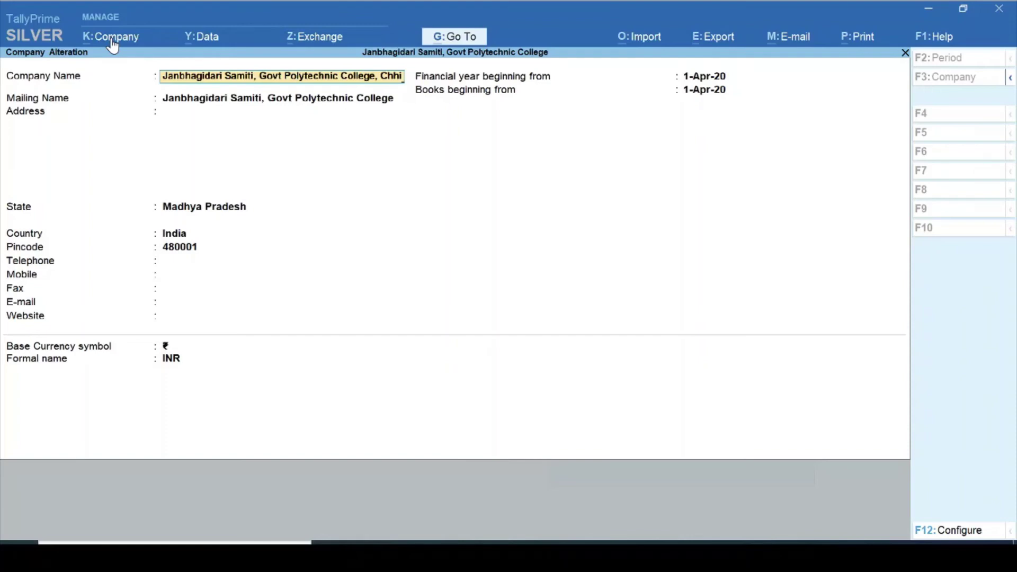
key("Return")
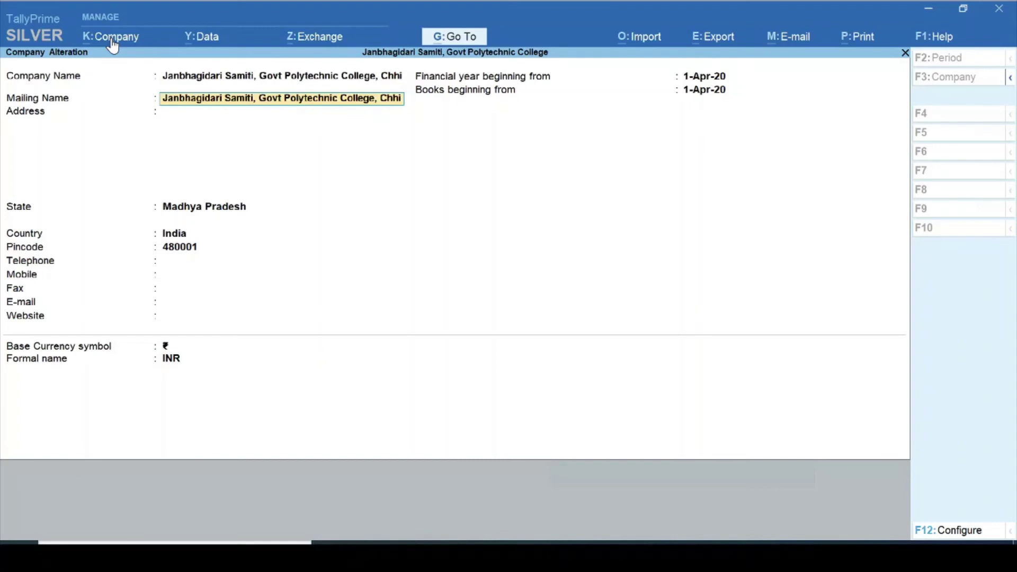
key("Return")
- Enter the company's telephone number and e-mail address, then accept the alteration
key("Return")
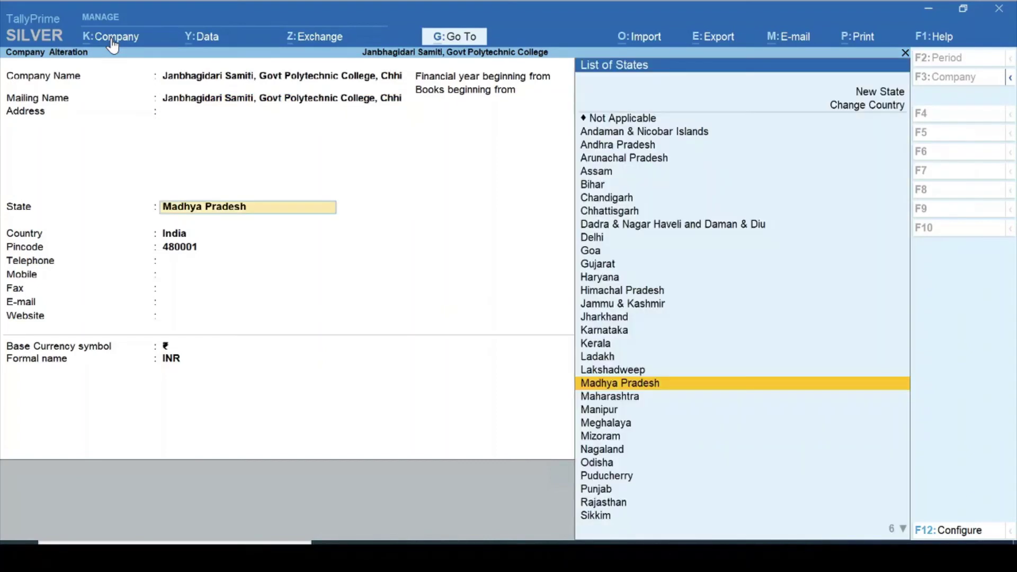
key("Return")
key("Return")
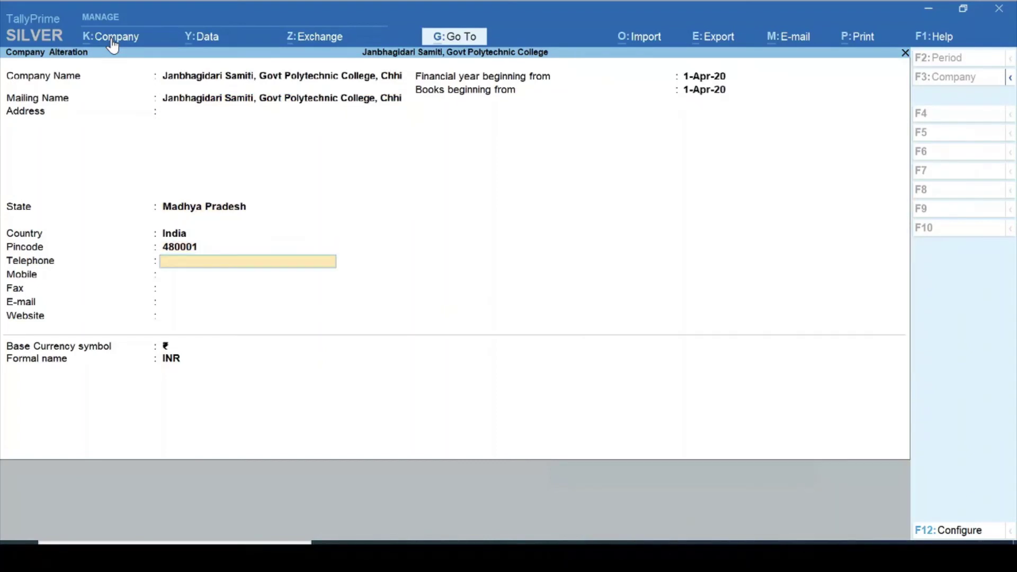
key("Return")
key("Return")
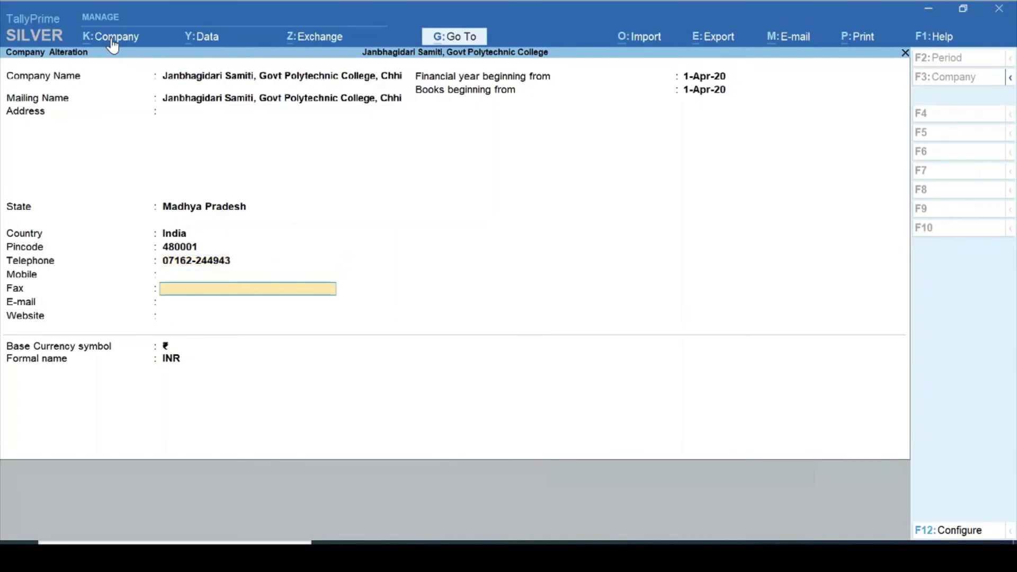
key("Return")
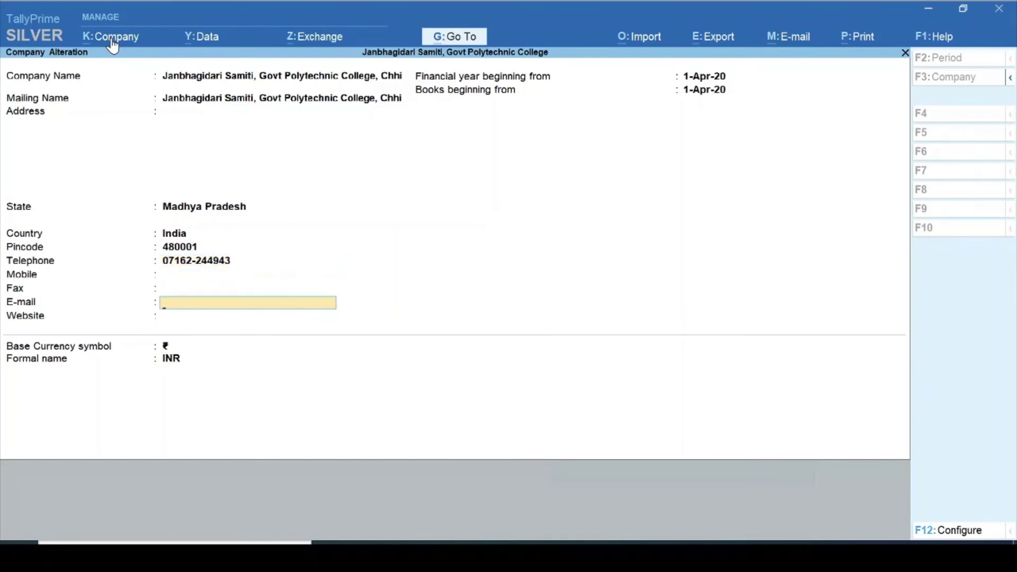
key("BackSpace")
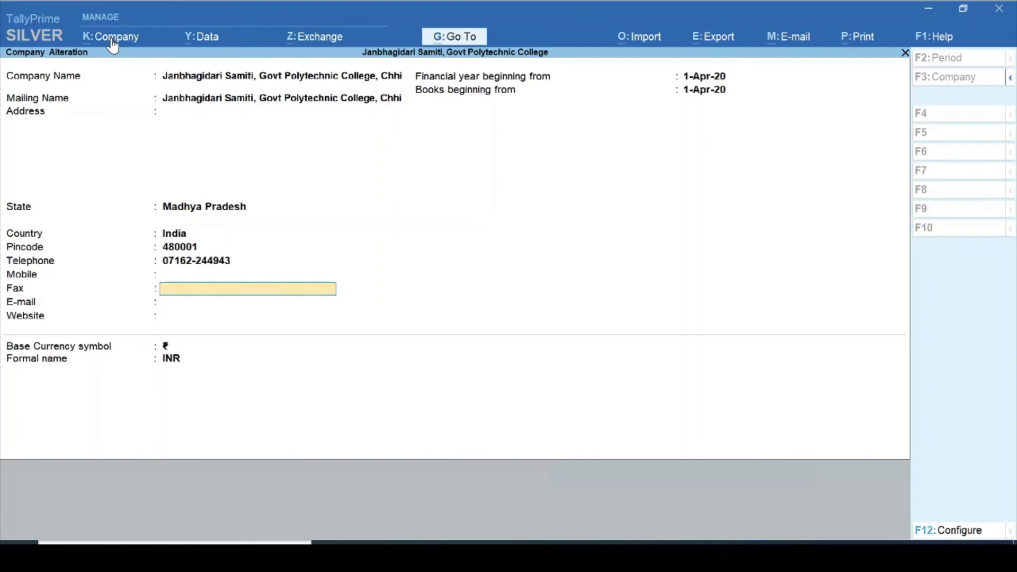
key("Return")
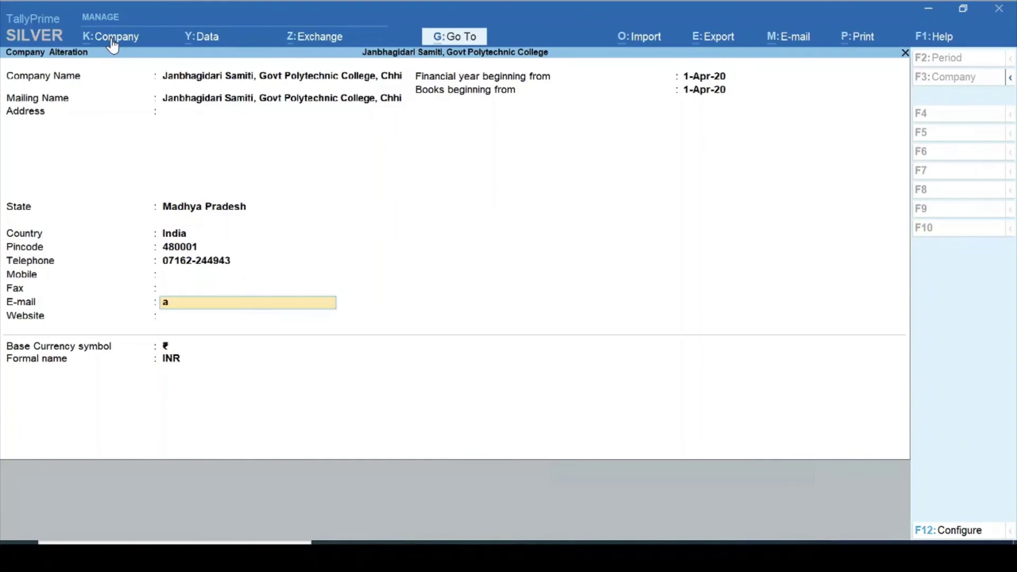
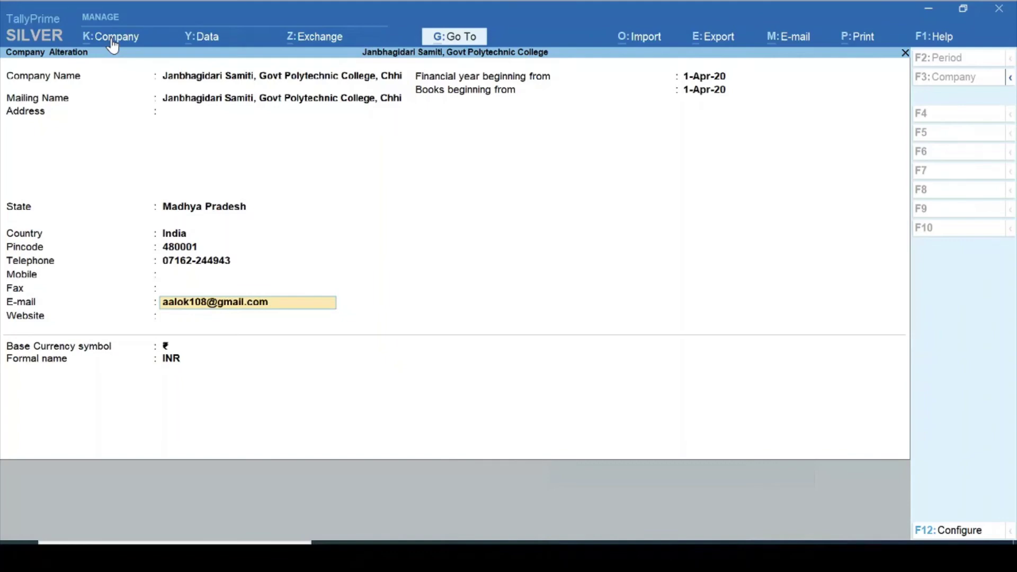
key("Return")
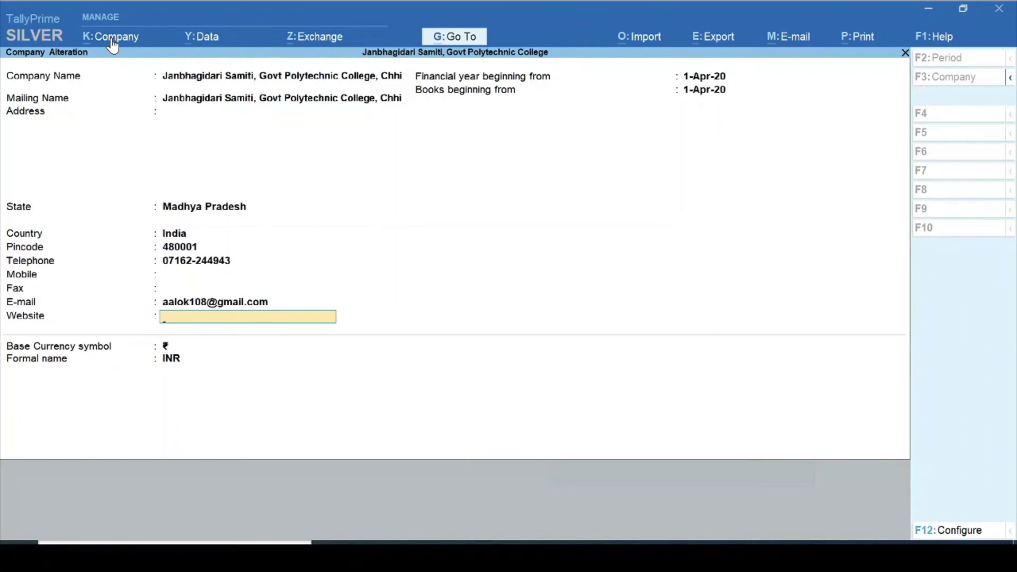
key("ctrl+a")
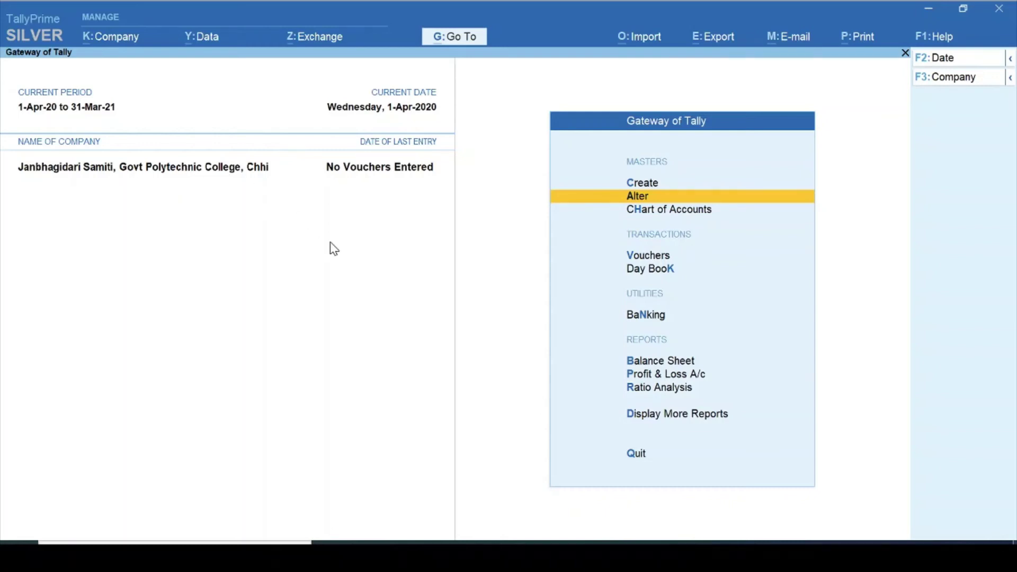
left_click(109, 38)
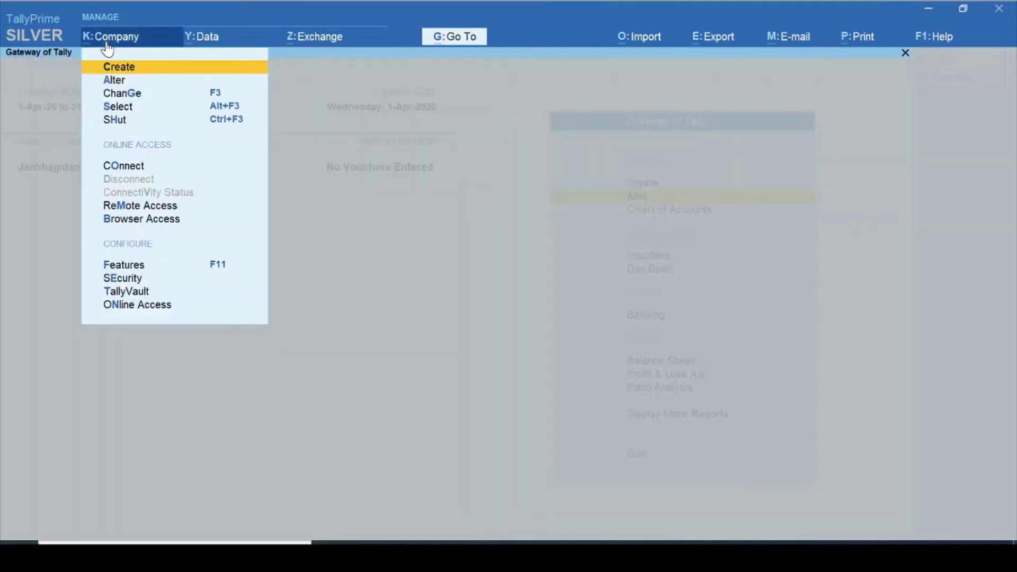
left_click(122, 80)
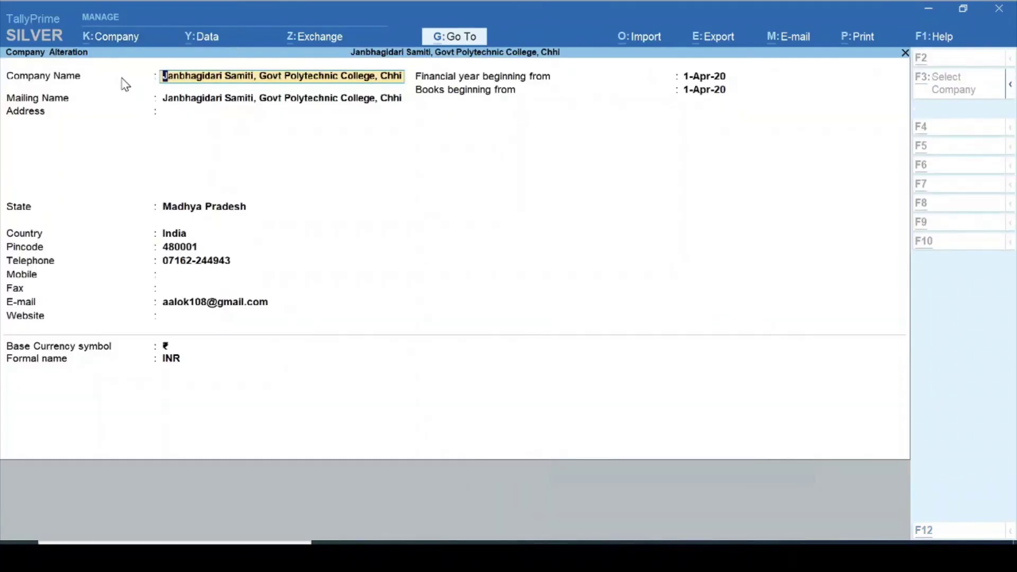
key("alt+d")
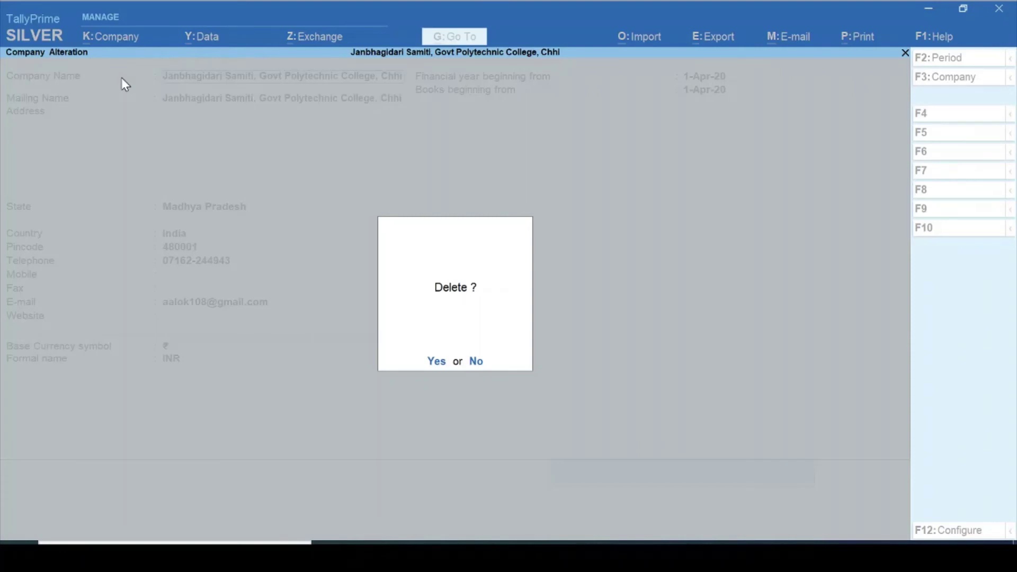
key("Escape")
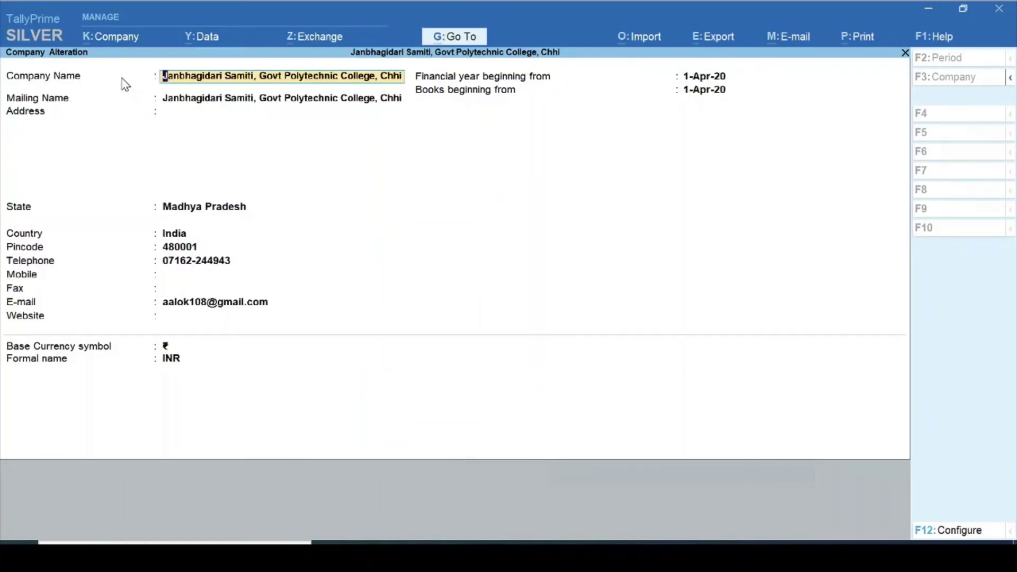
key("BackSpace")
key("Escape")
key("y")
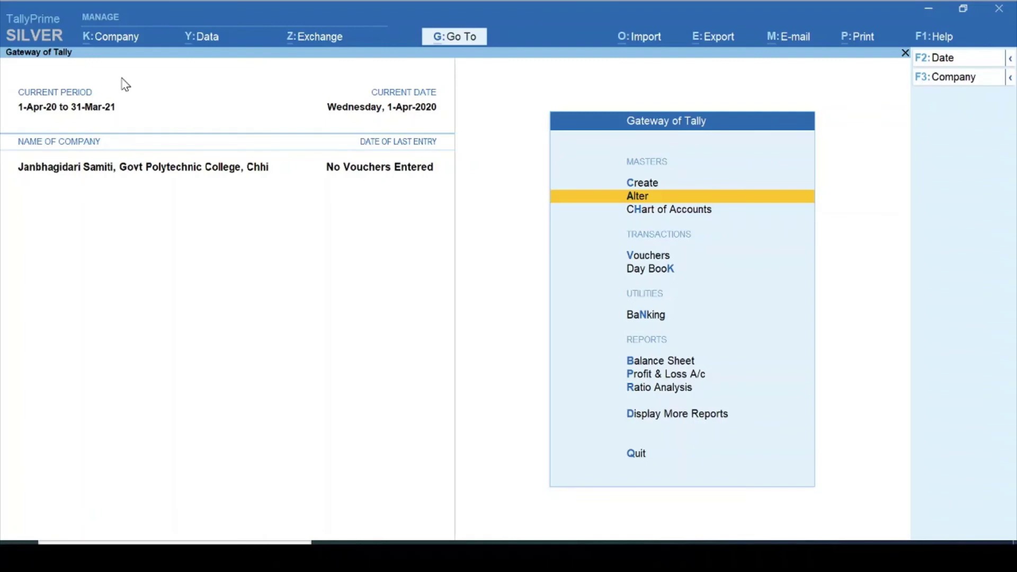
key("alt")
key("alt+F3")
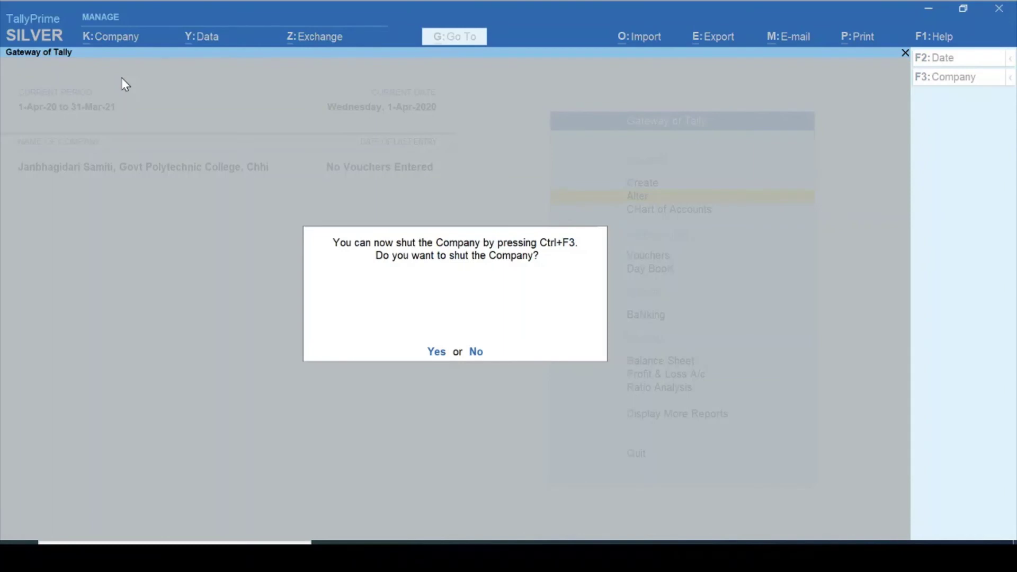
key("y")
key("Return")
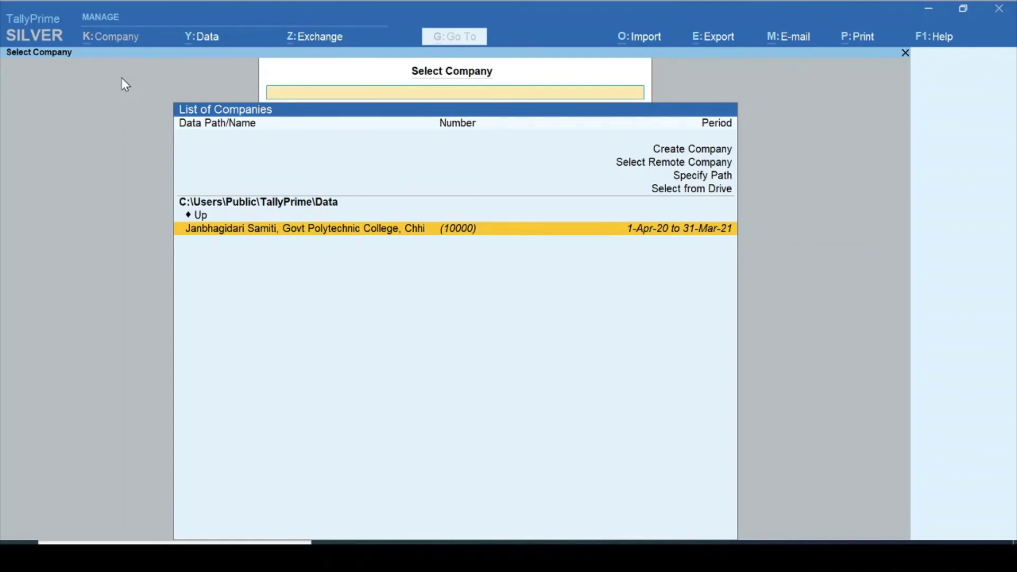
key("Return")
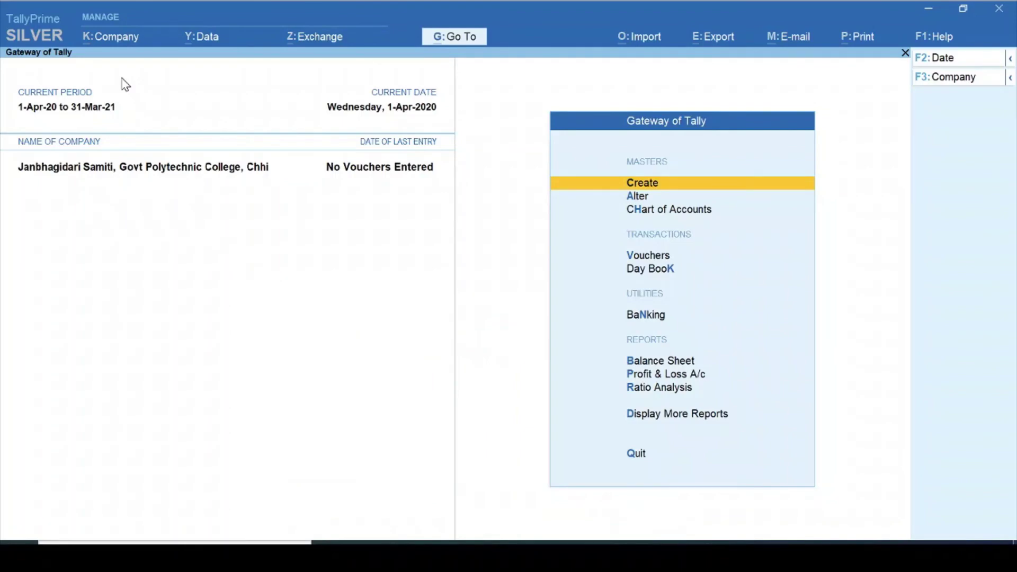
- Delete the Janbhagidari Samiti company from Company Alteration with Alt+D, confirming Yes
left_click(111, 38)
key("Down")
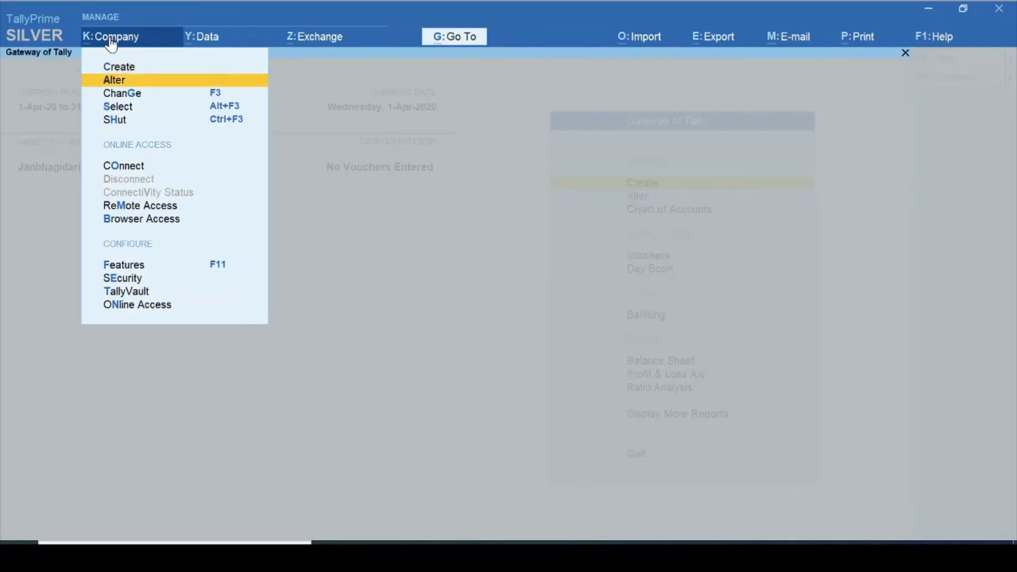
key("Return")
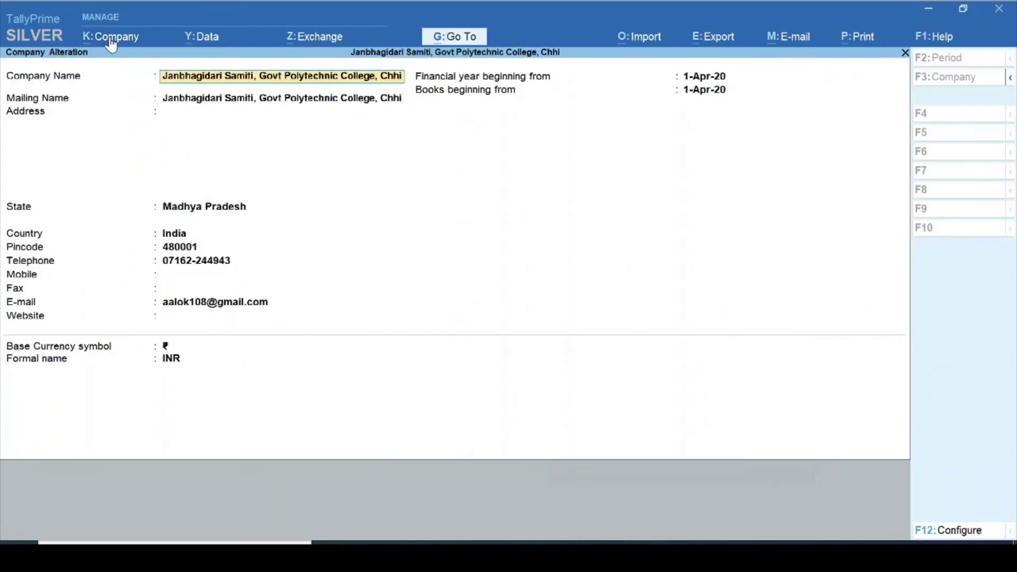
key("alt+d")
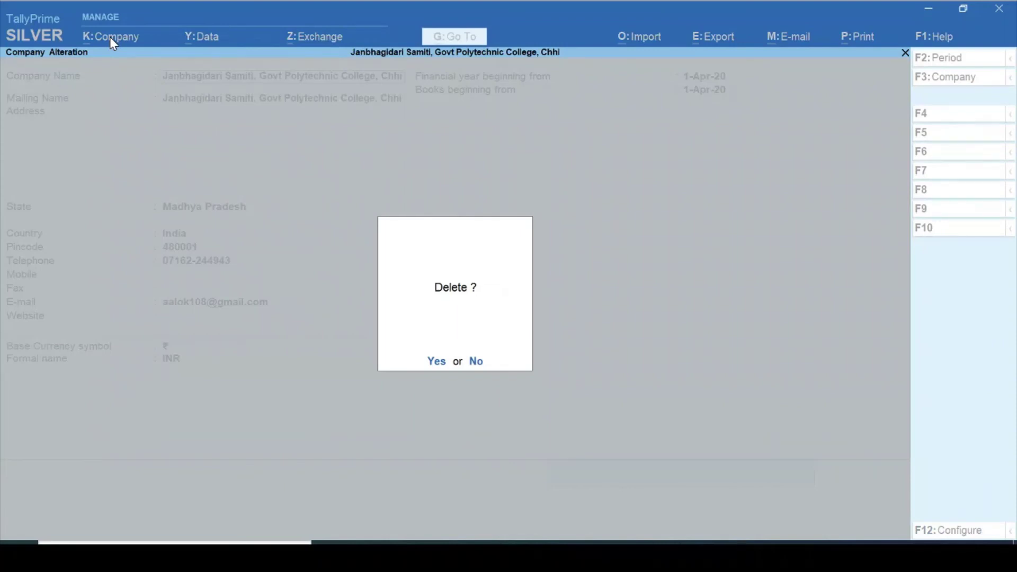
key("y")
key("y")
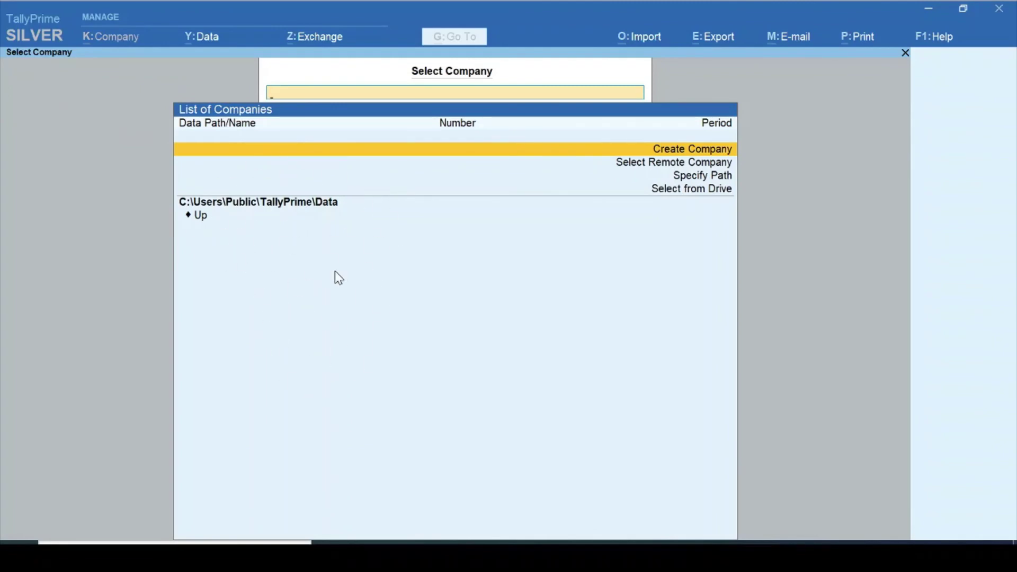
- Create company JBS with Madhya Pradesh as its state and accept it
key("Down")
key("Up")
key("Return")
type("JBS")
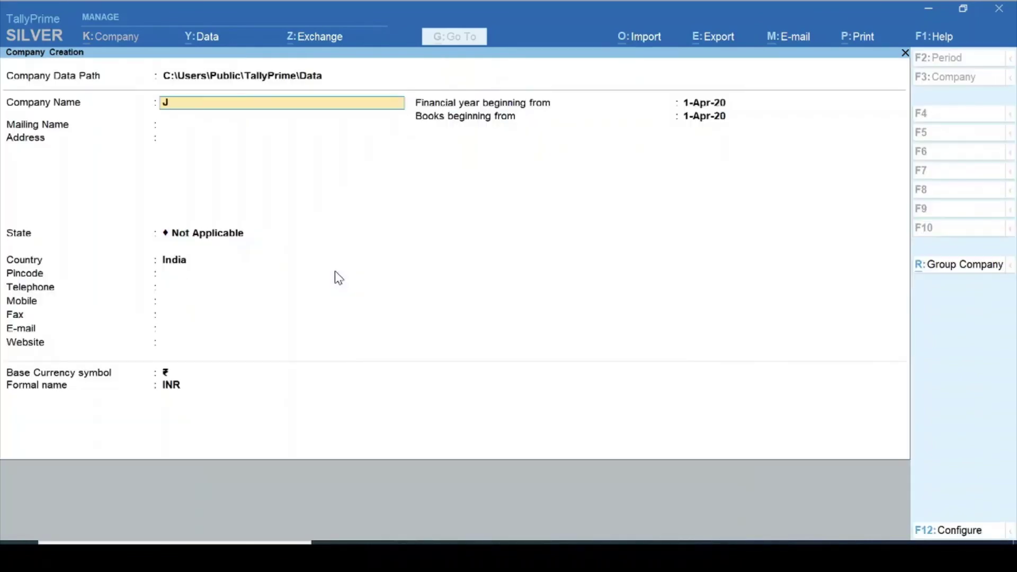
key("Return")
key("Return")
key("Return")
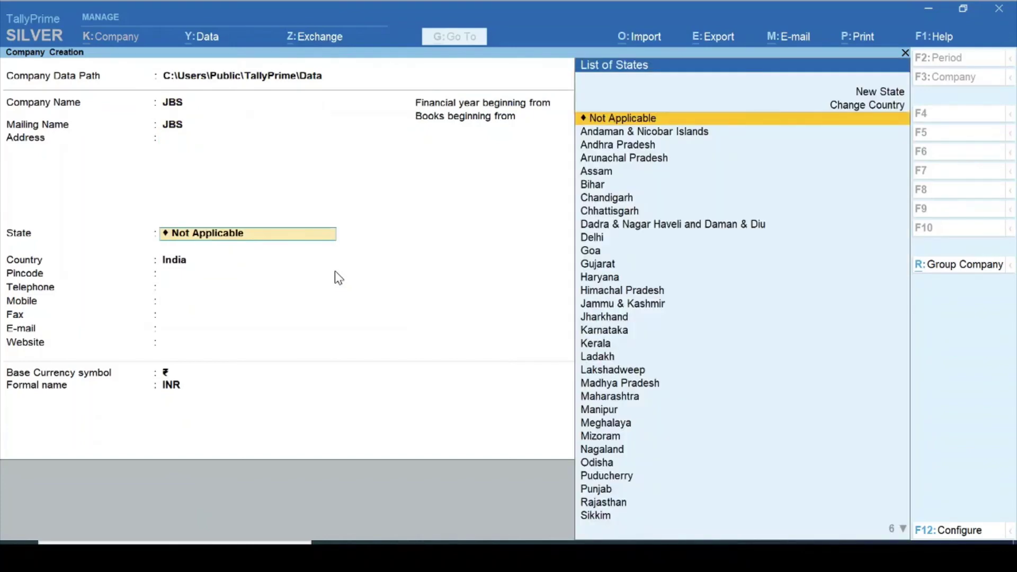
type("Map")
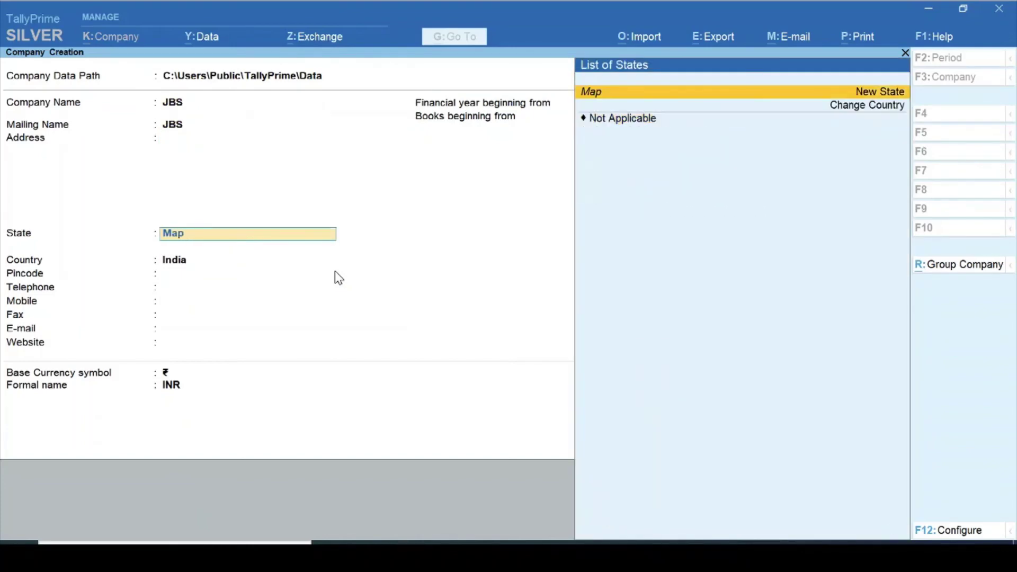
key("BackSpace")
key("BackSpace")
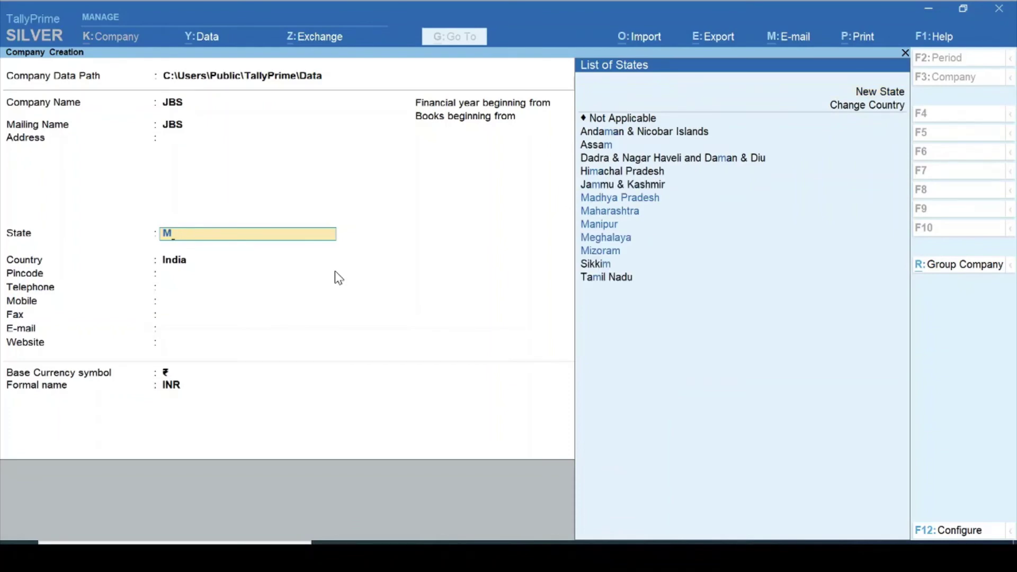
type("p")
key("BackSpace")
type("adh")
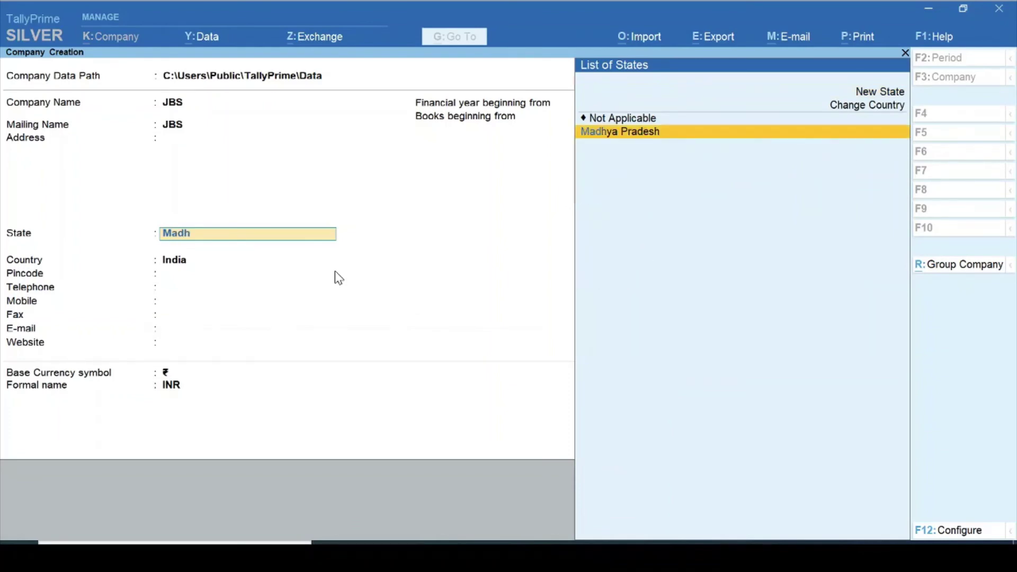
key("Return")
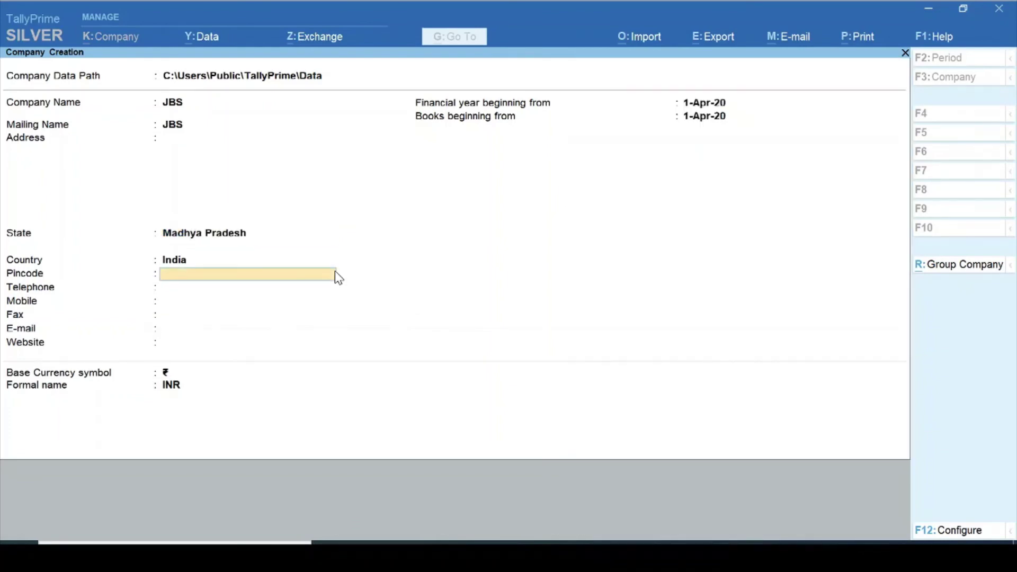
key("ctrl+a")
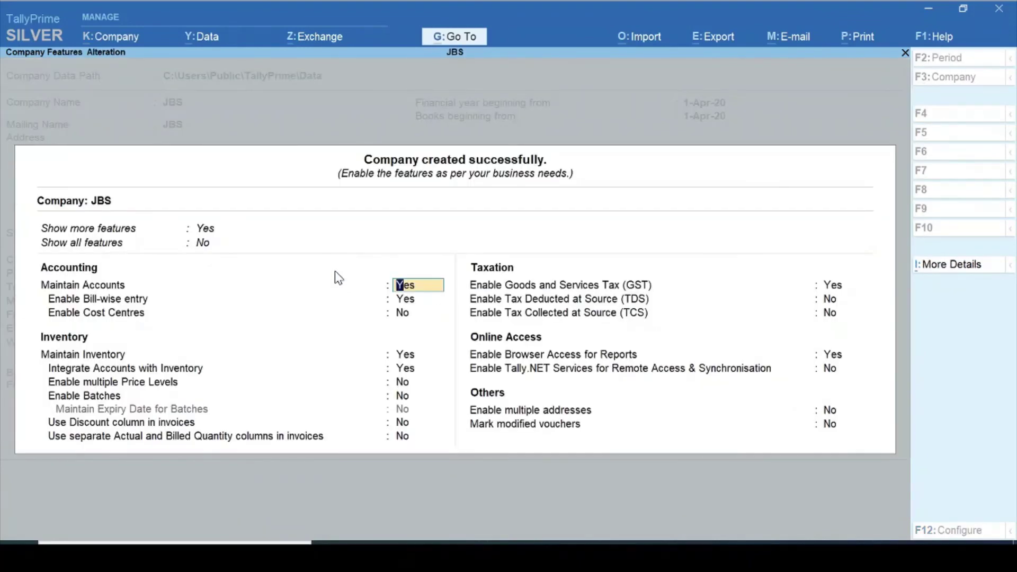
- Set Show more features to No, keep bill-wise entry, and set inventory and GST to No
key("Up")
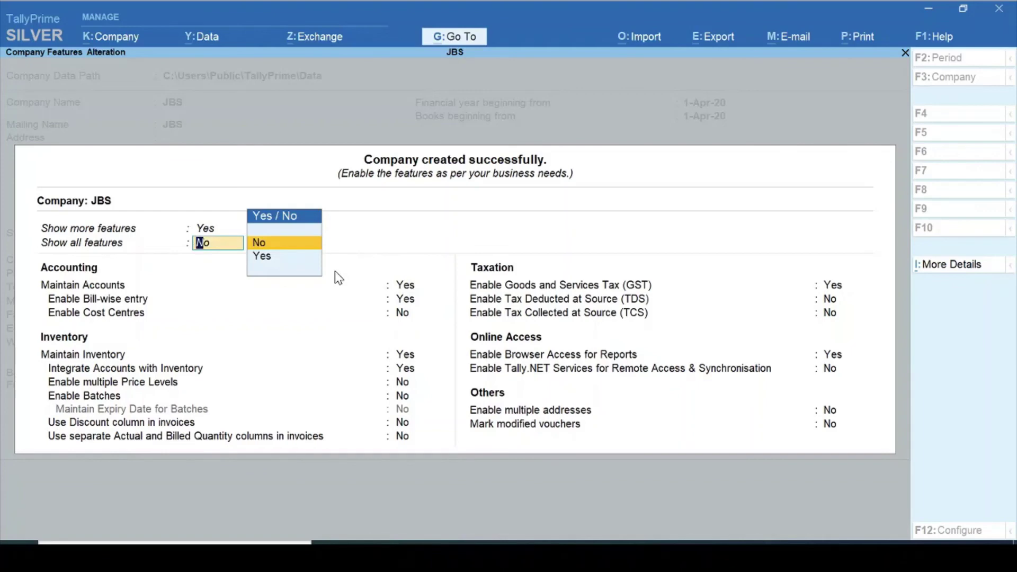
key("Up")
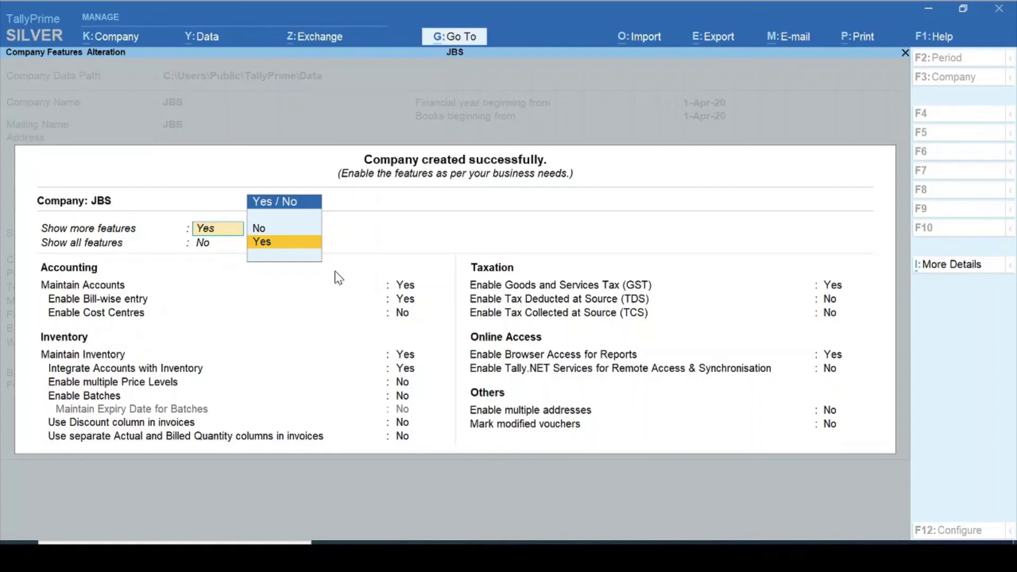
key("Up")
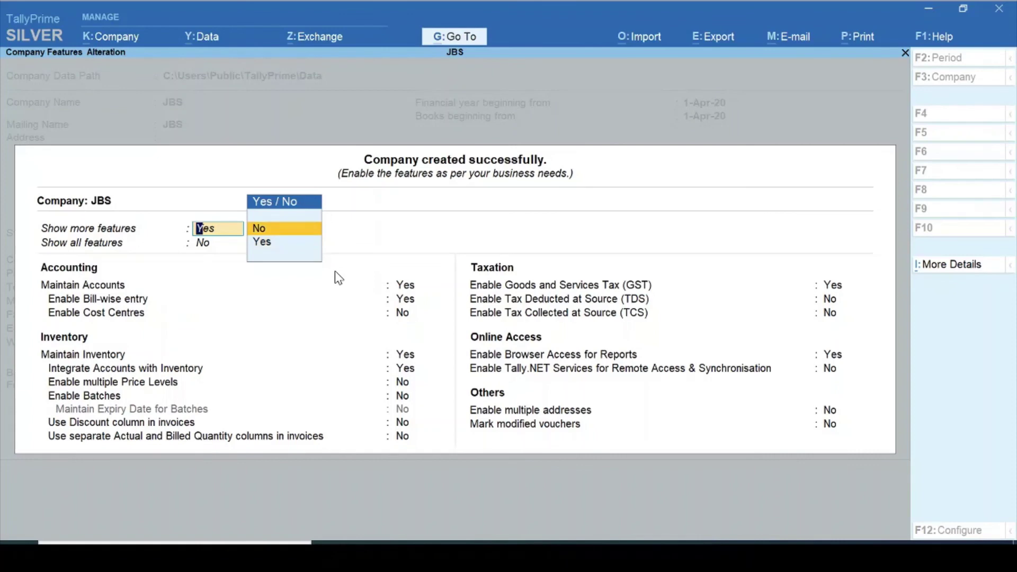
key("Return")
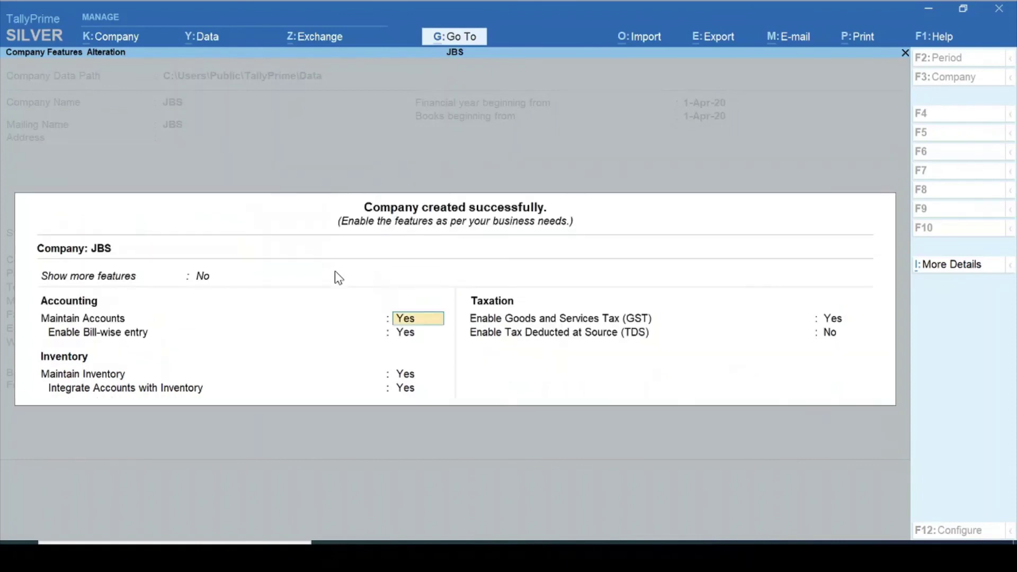
key("Return")
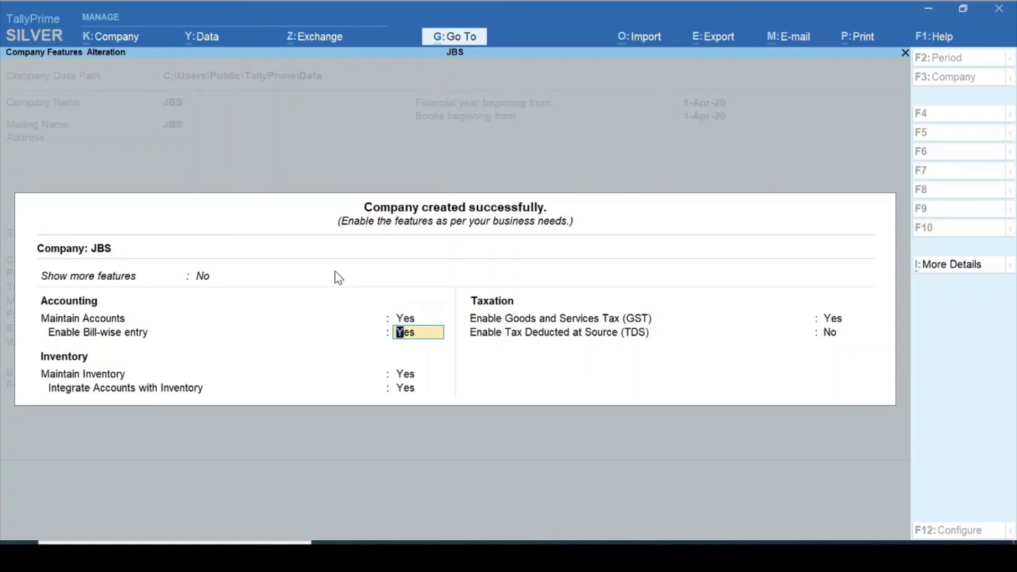
key("Return")
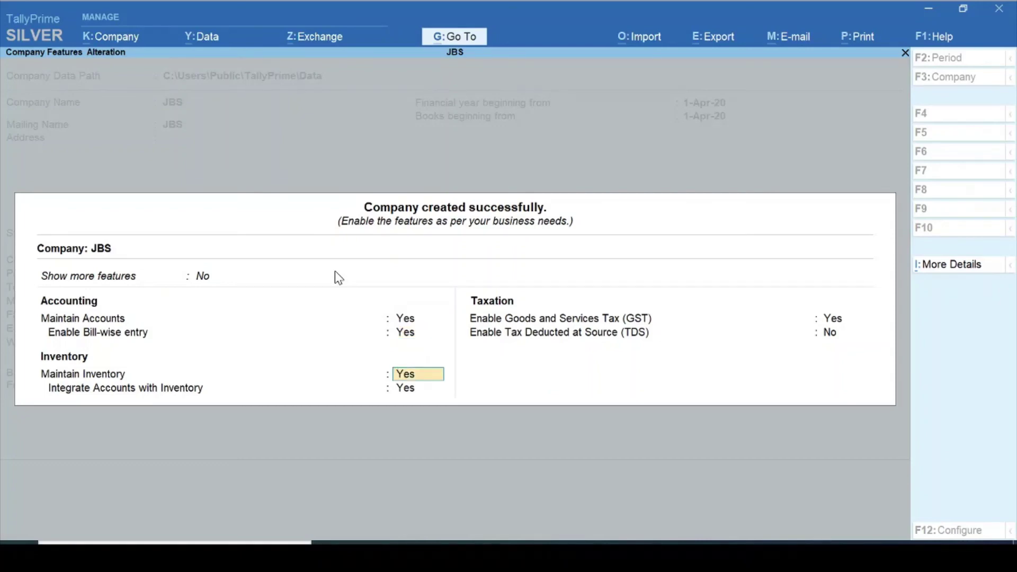
key("n")
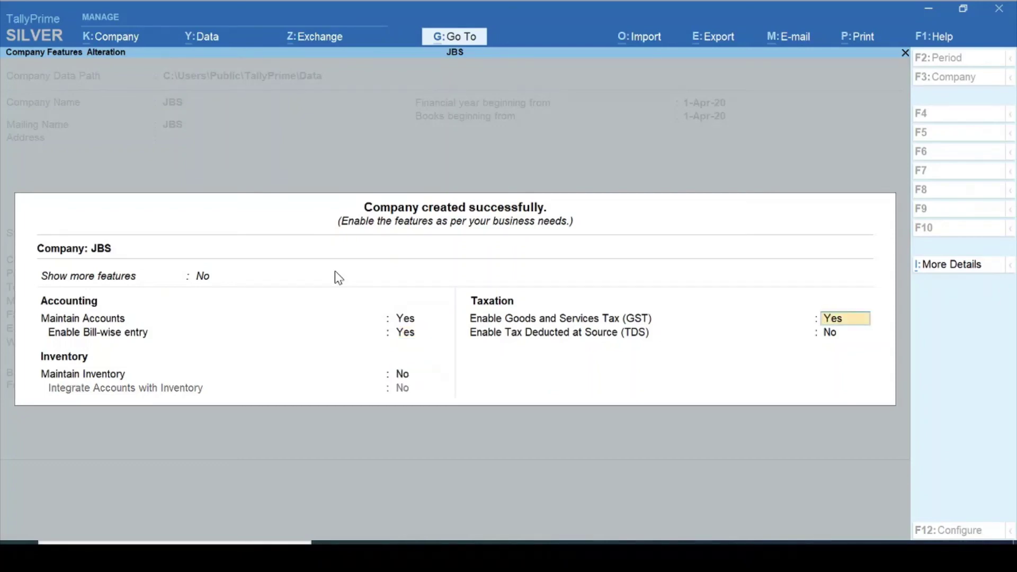
key("n")
key("Return")
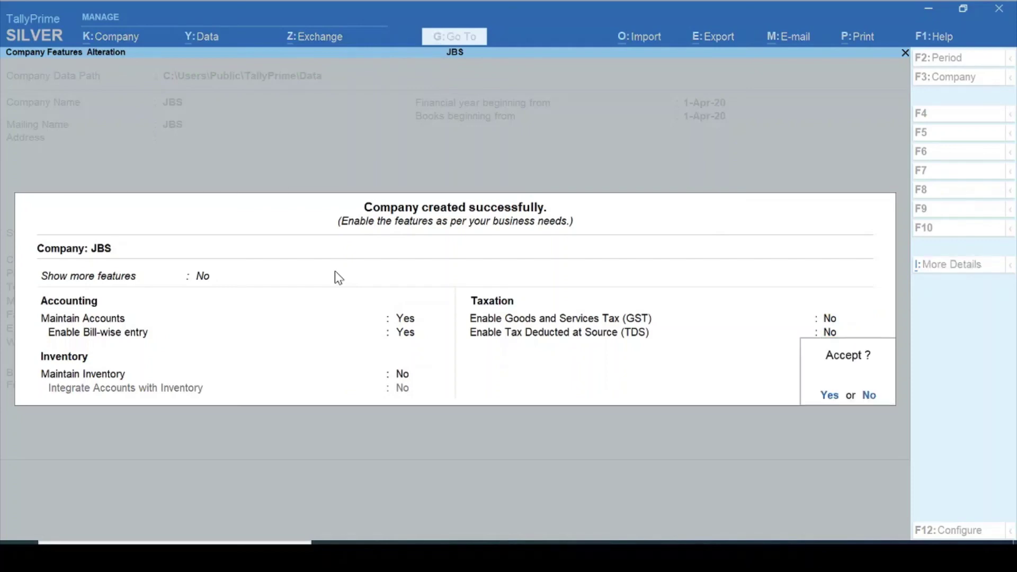
- Accept JBS's features, then start a new company in Tally.ERP 9
key("y")
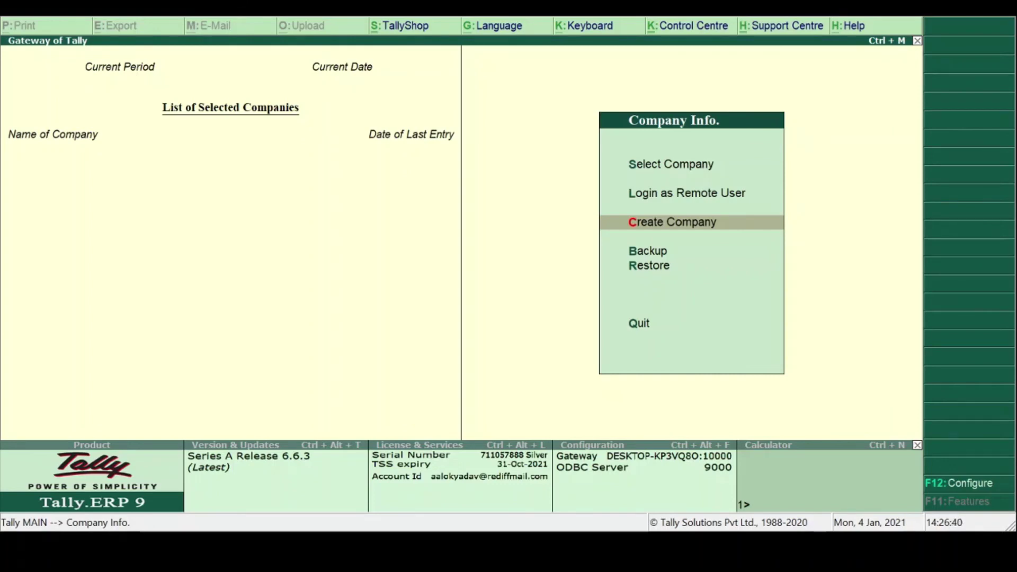
key("Up")
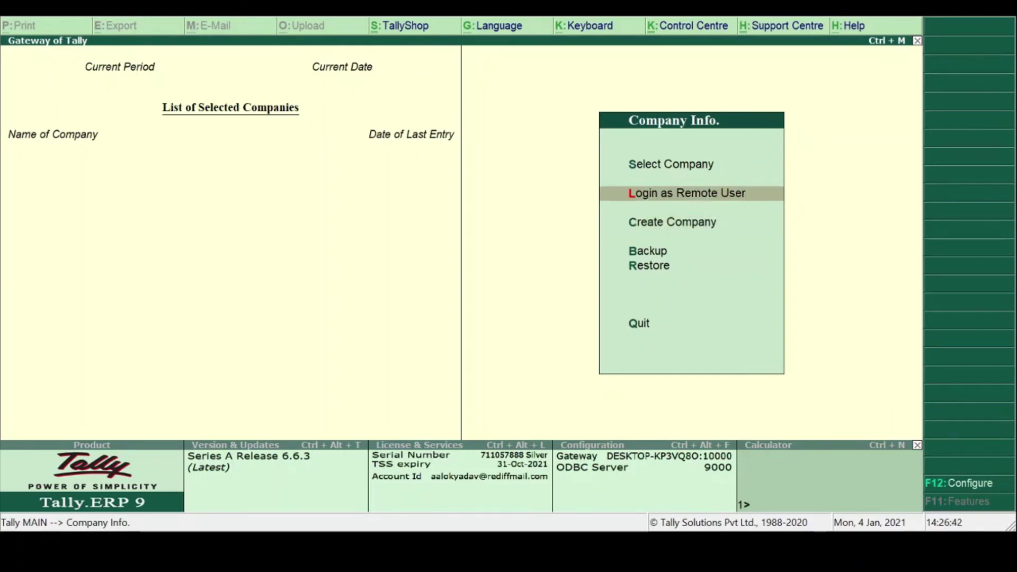
key("Down")
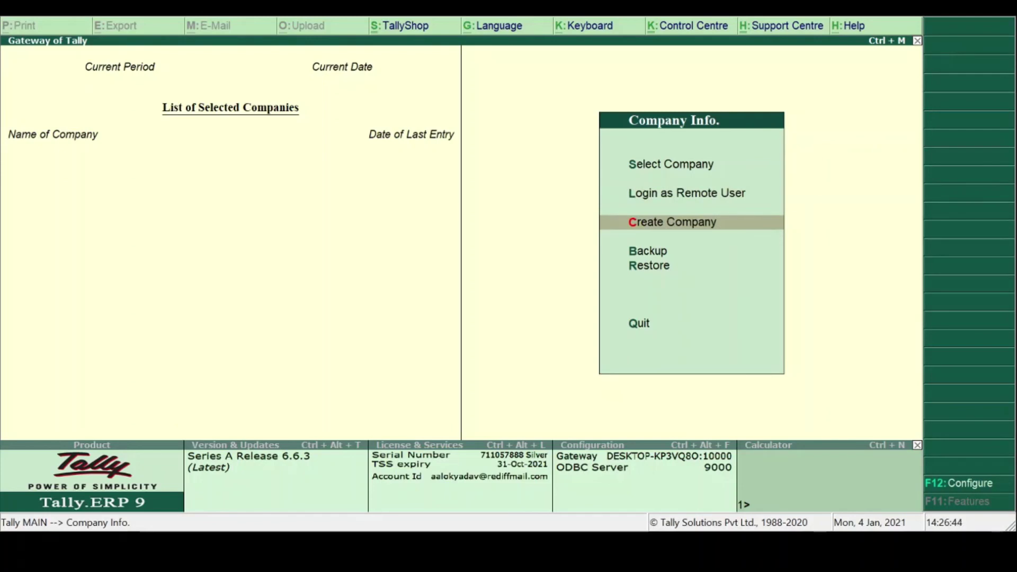
key("Return")
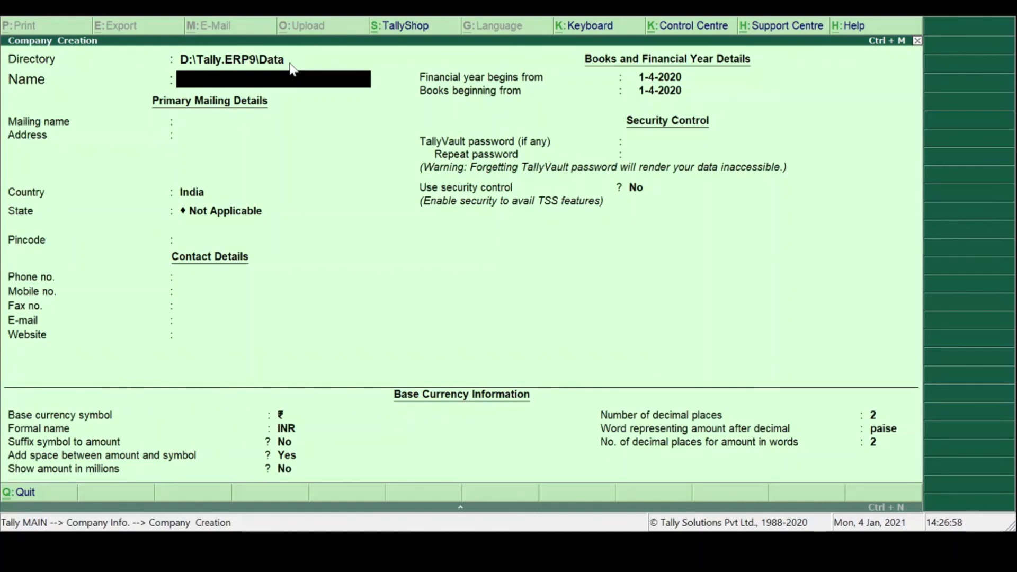
- Enter company name 'Janbhagidari Samiti,' and choose Madhya Pradesh as the state
type("Janbha")
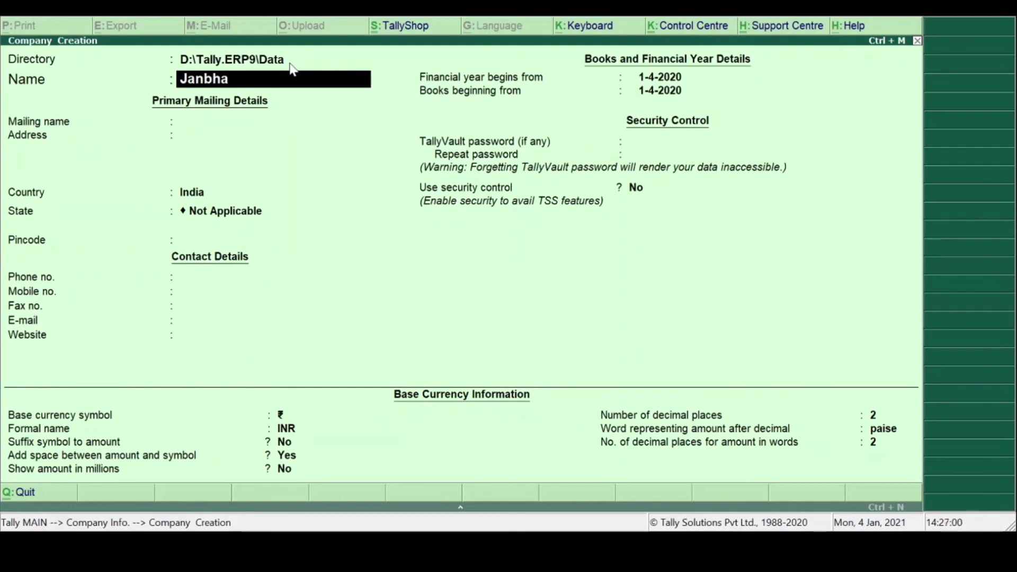
type("gidari Samiti")
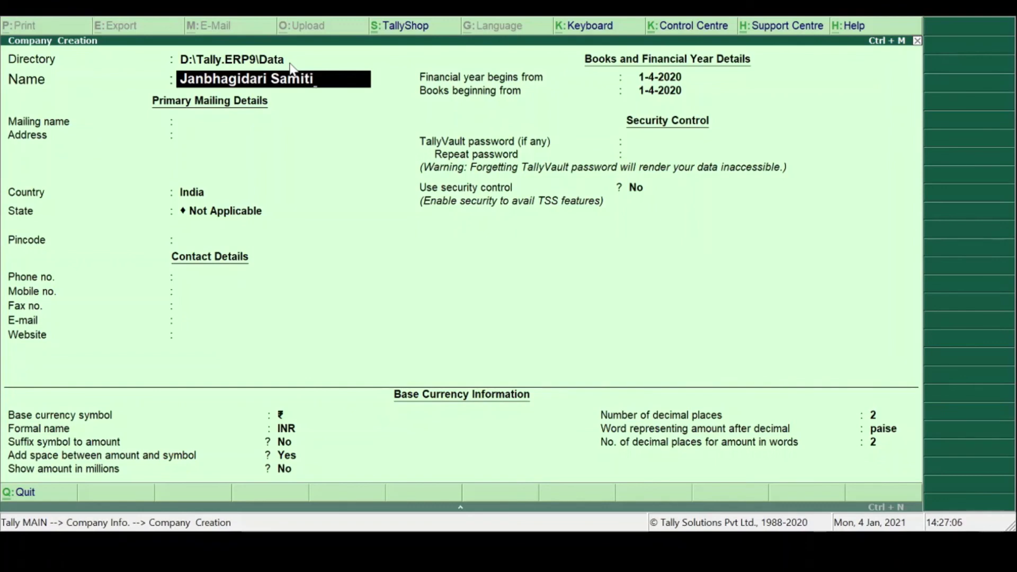
type(",")
key("Return")
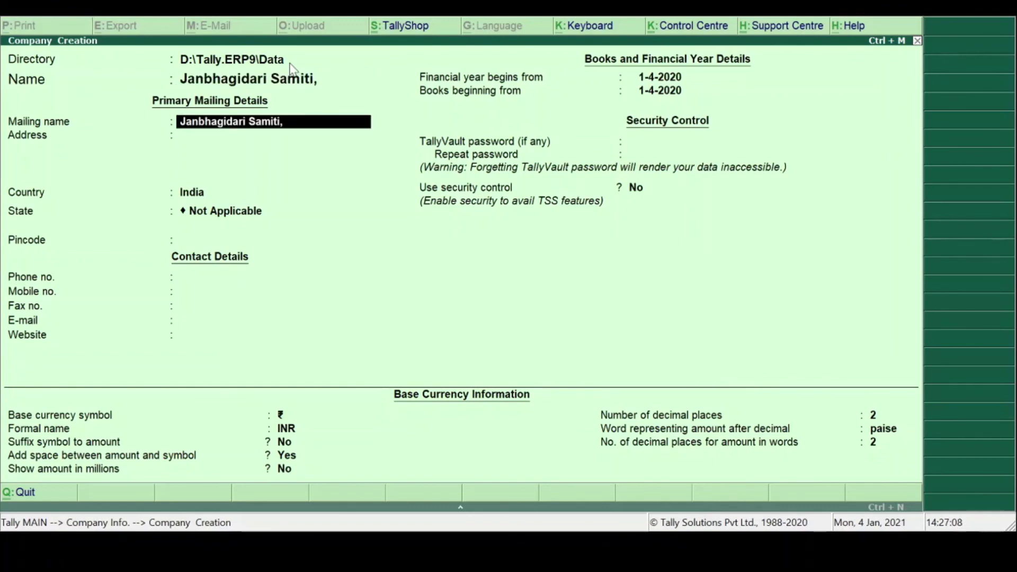
key("Return")
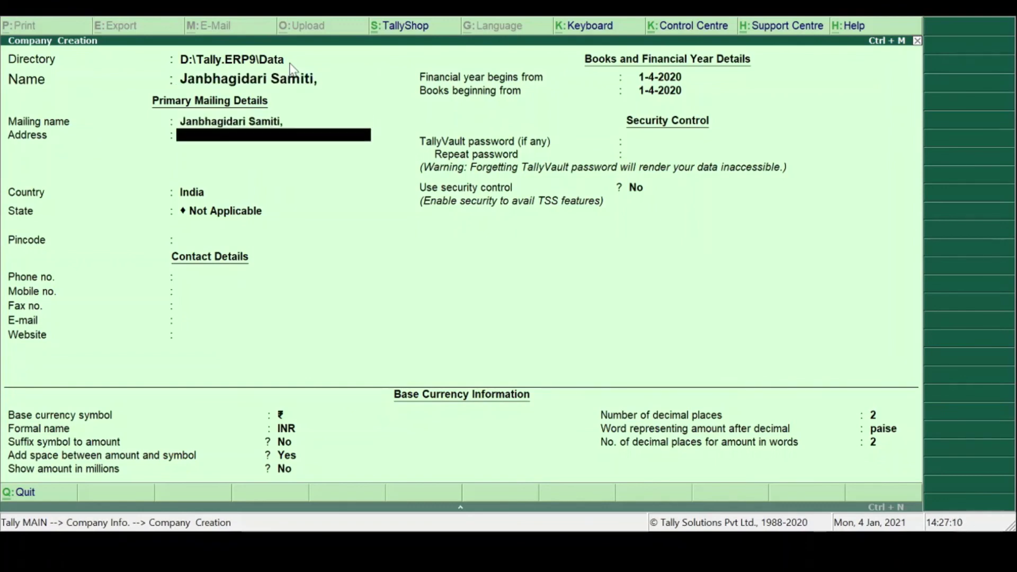
key("Return")
key("Return")
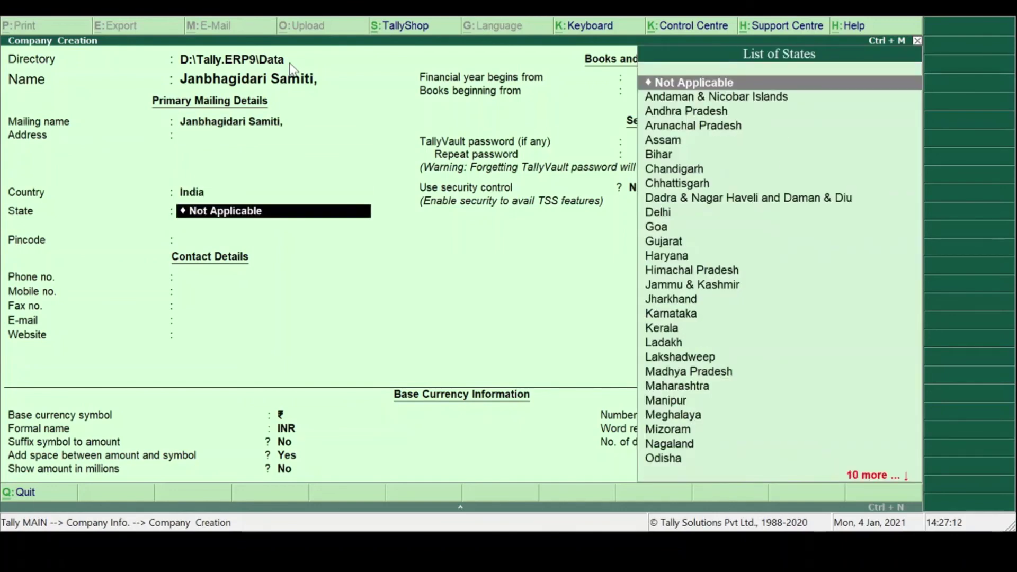
type("Am")
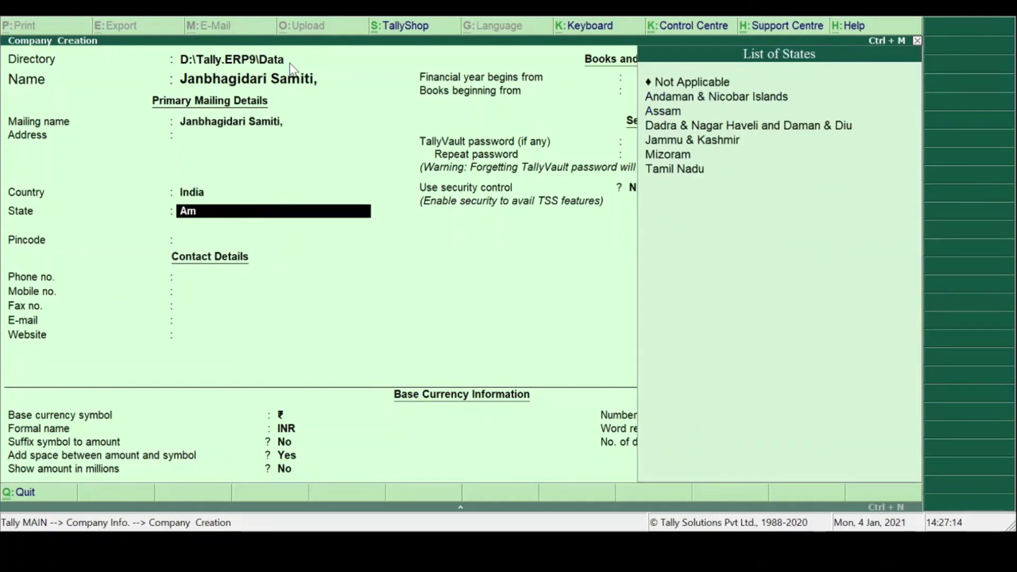
key("BackSpace")
key("BackSpace")
type("Mad")
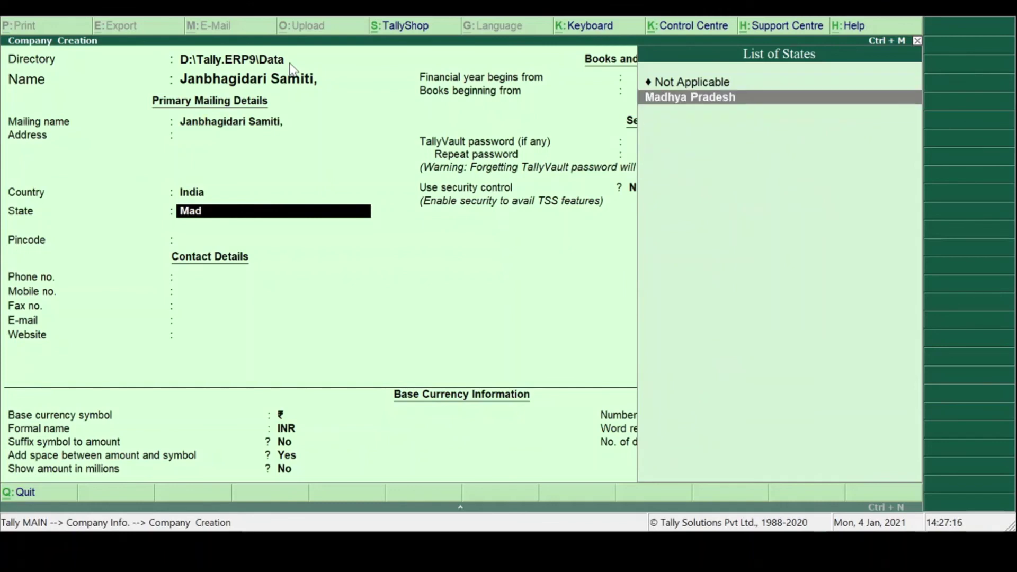
key("Return")
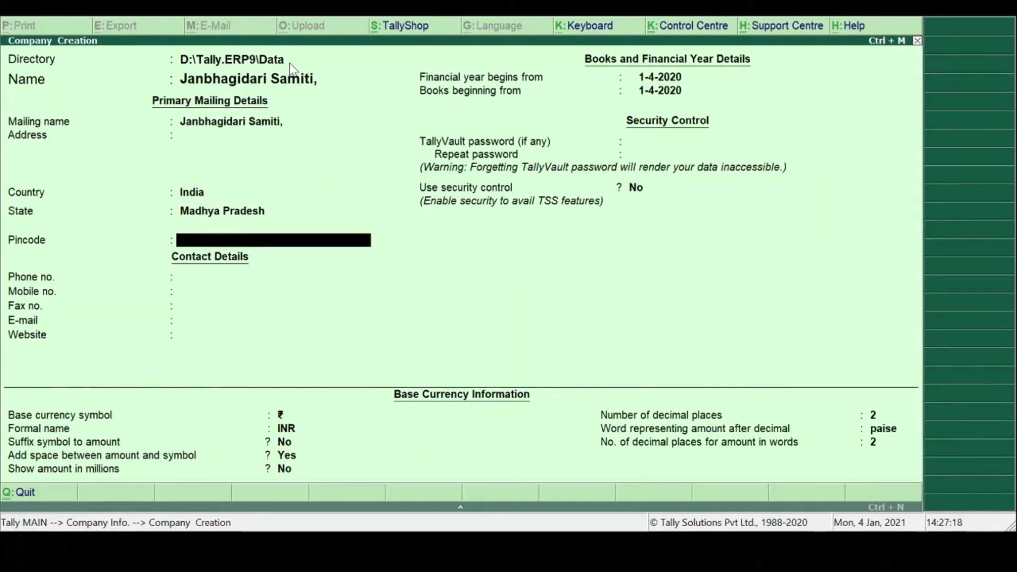
- Keep the 1-4-2020 dates, leave the TallyVault password blank, and turn security control on
key("Return")
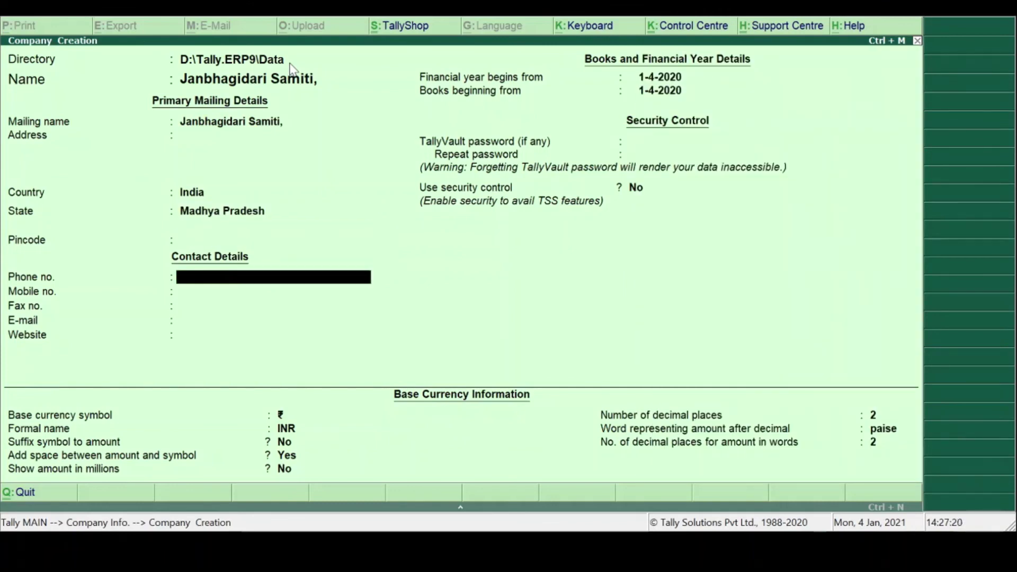
key("Return")
key("Return")
key("Return")
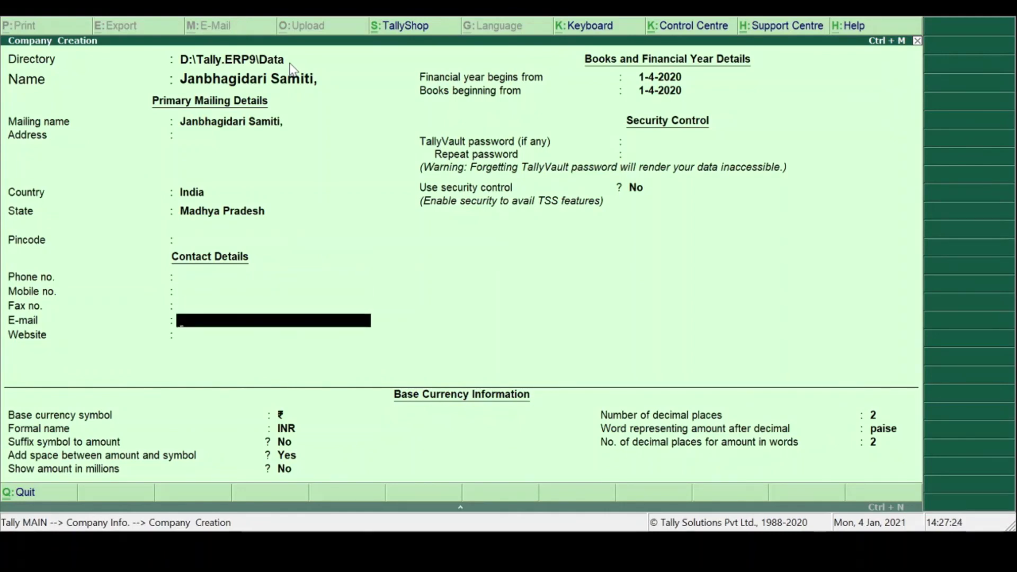
key("Return")
key("Return")
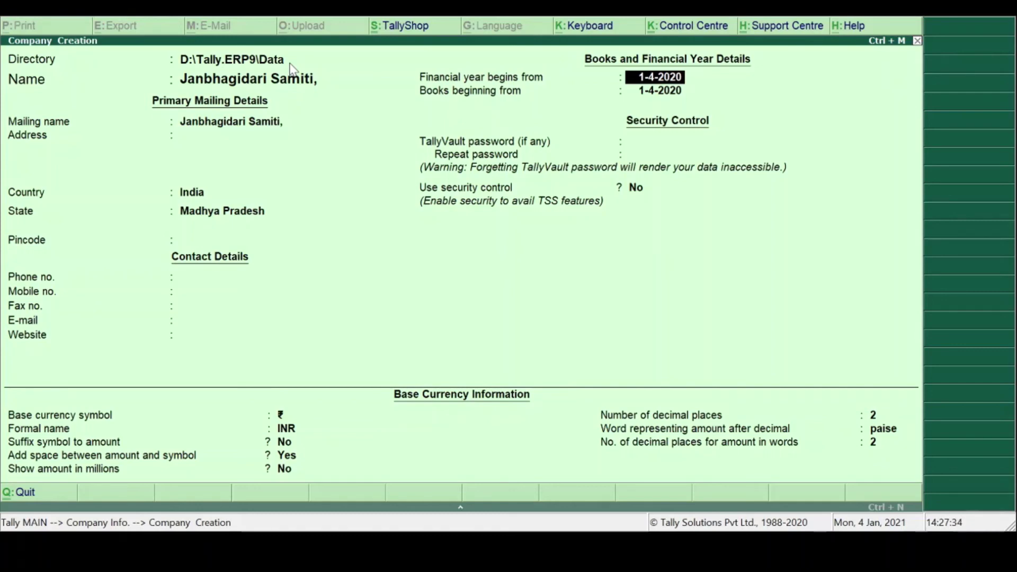
key("Return")
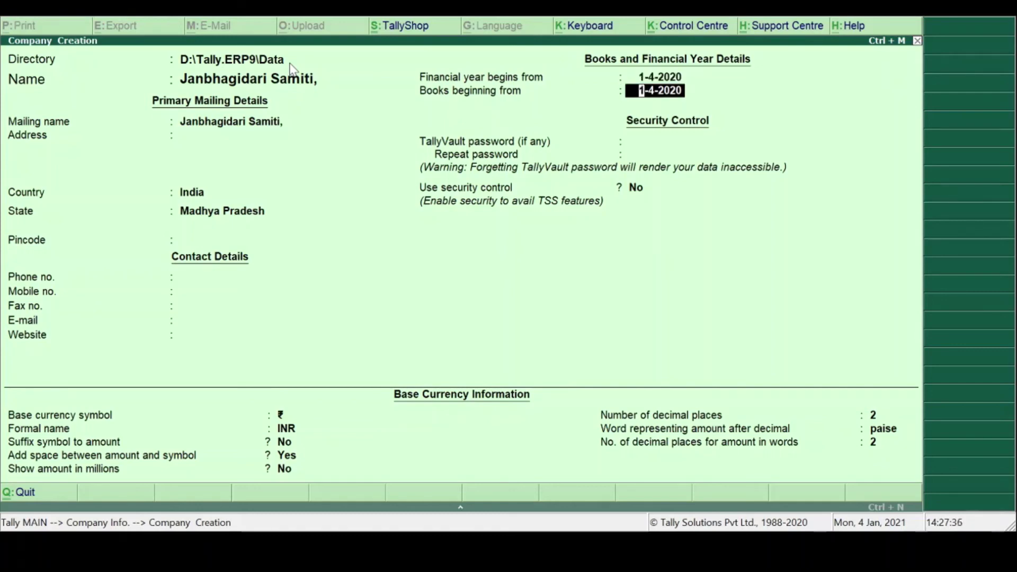
key("Return")
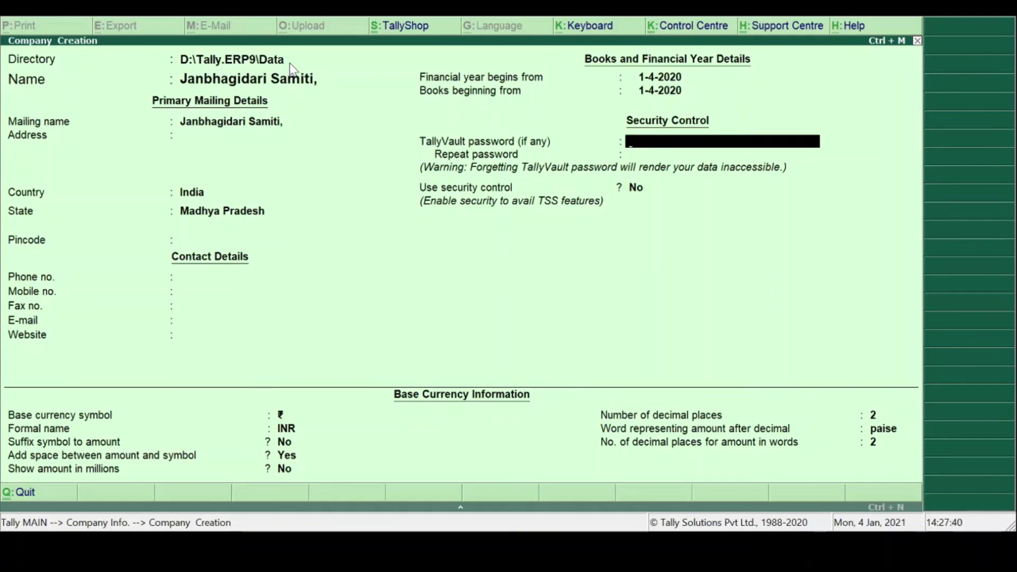
key("Return")
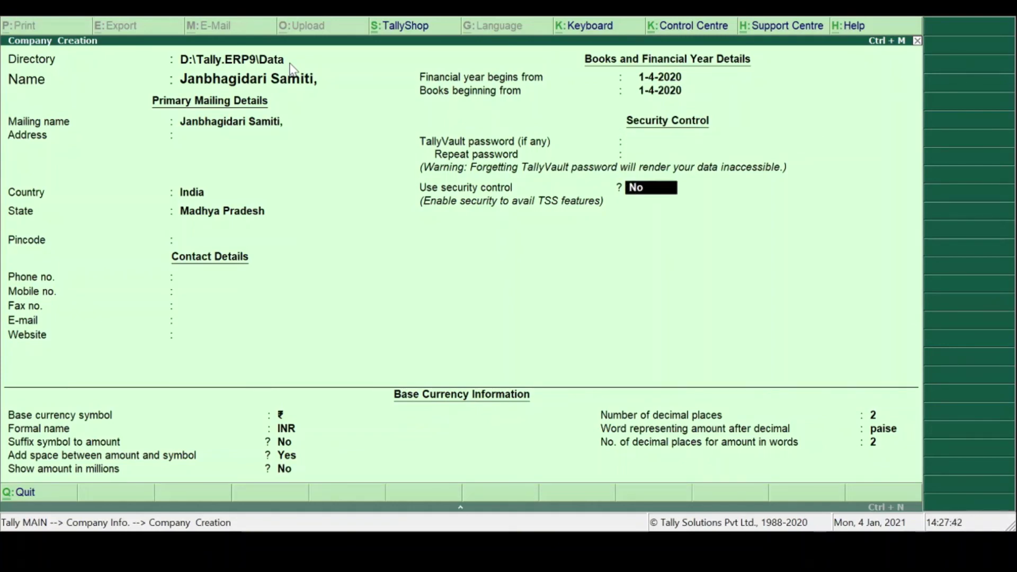
key("y")
key("Return")
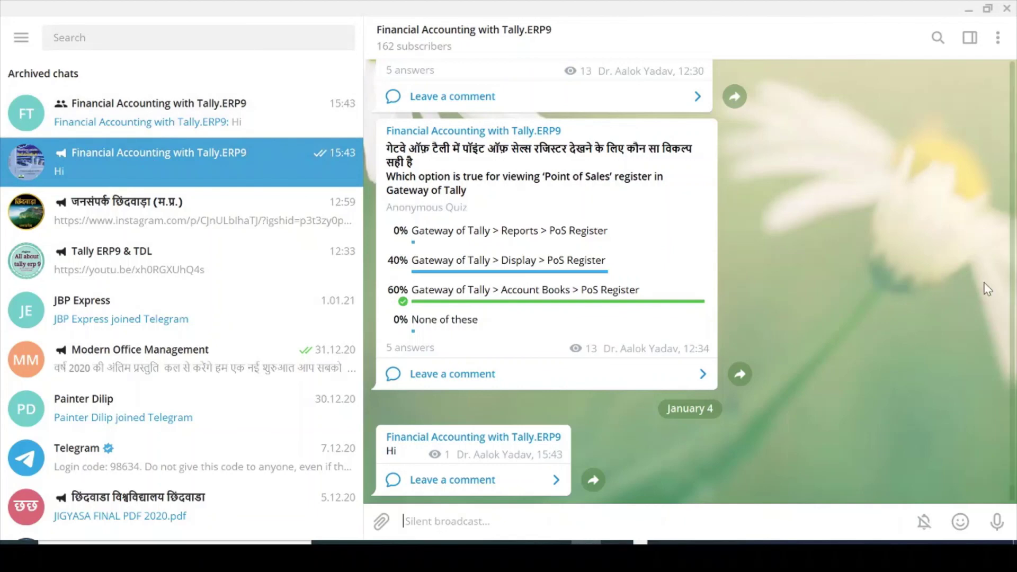
- Edit the last 'Hi' post in the Tally.ERP9 channel, then scroll back through earlier quiz posts
key("Up")
scroll(987, 288, "up", 5)
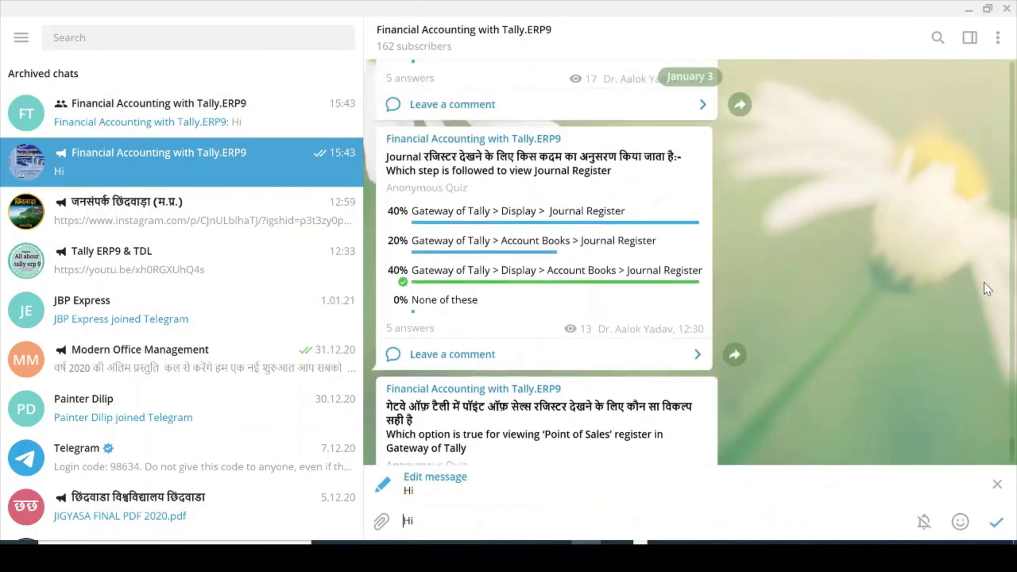
scroll(988, 288, "up", 10)
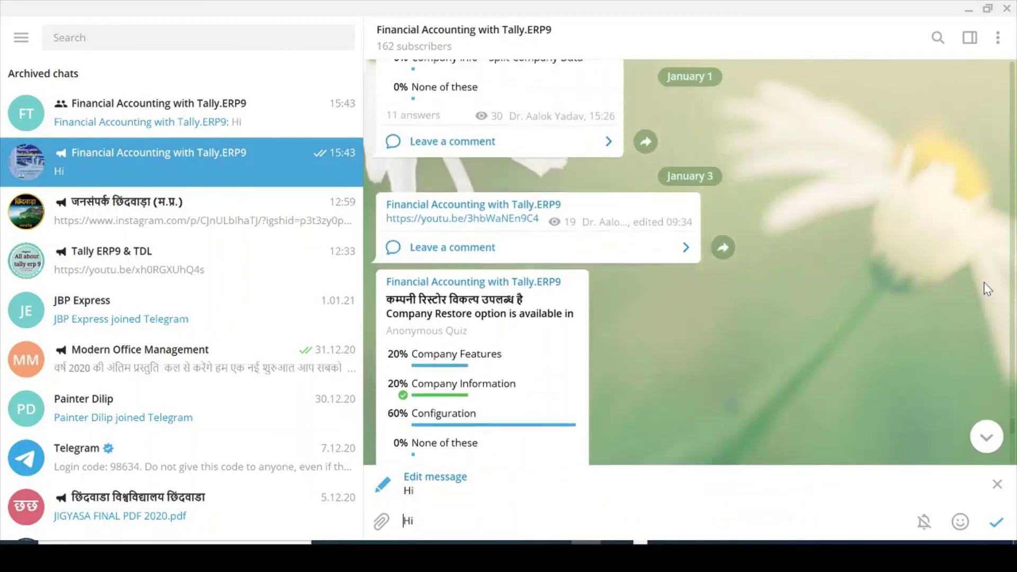
scroll(988, 288, "up", 10)
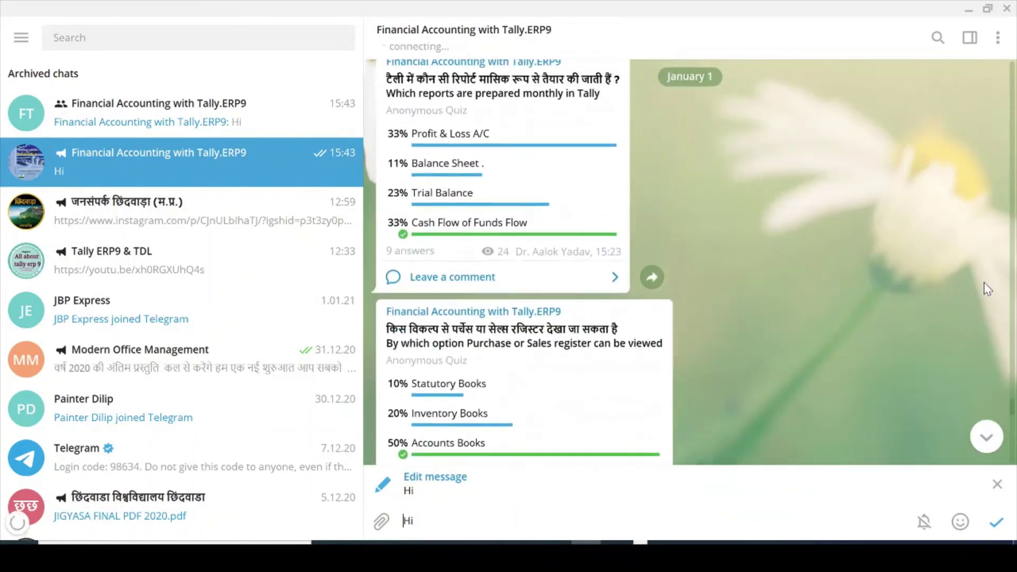
scroll(987, 289, "up", 10)
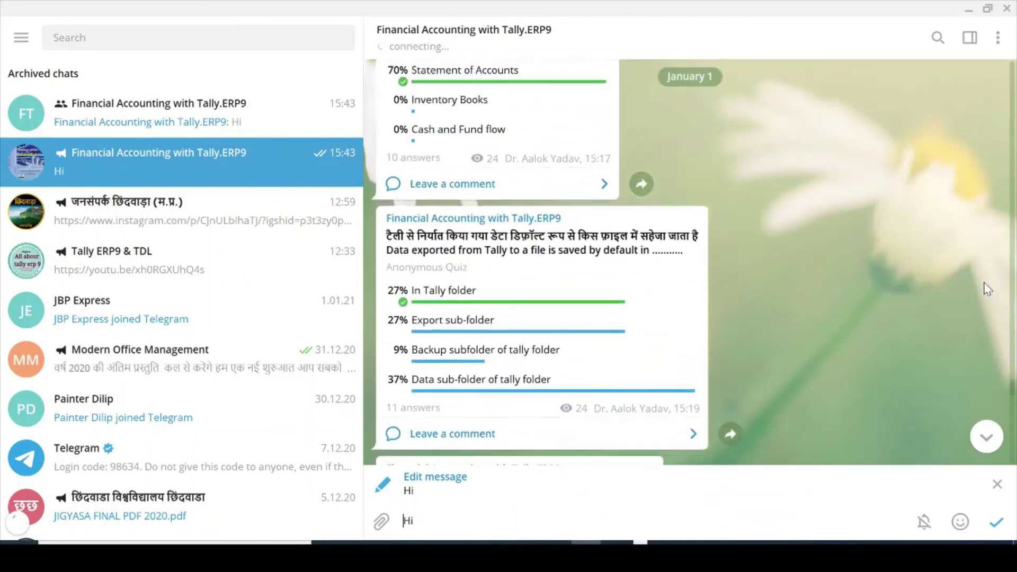
scroll(988, 288, "up", 10)
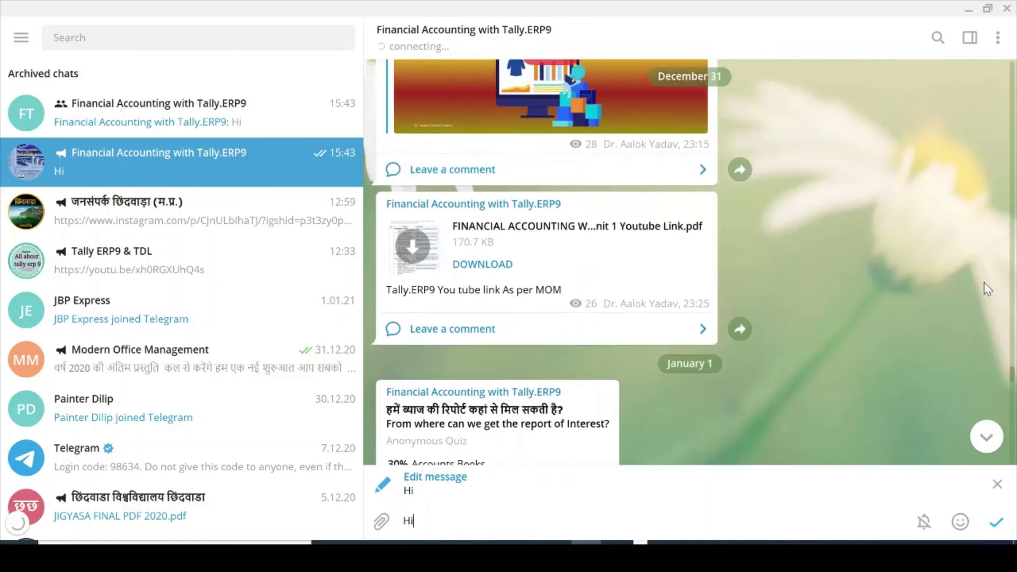
scroll(988, 288, "up", 8)
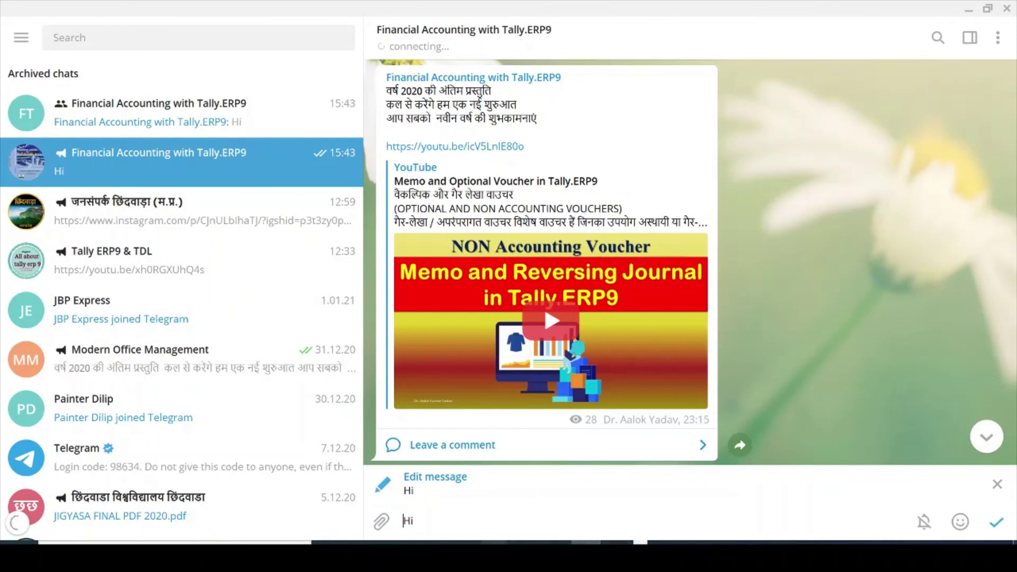
- Switch to the YouTube channel page and advance the Uploads shelf to older F12 and F11 tutorials
mouse_move(498, 556)
left_click(527, 516)
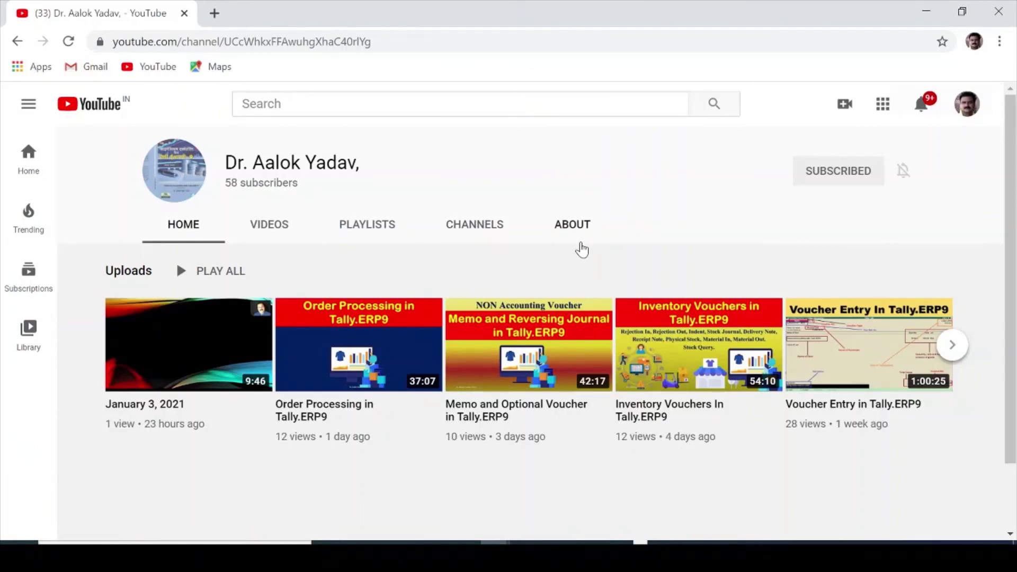
left_click(952, 345)
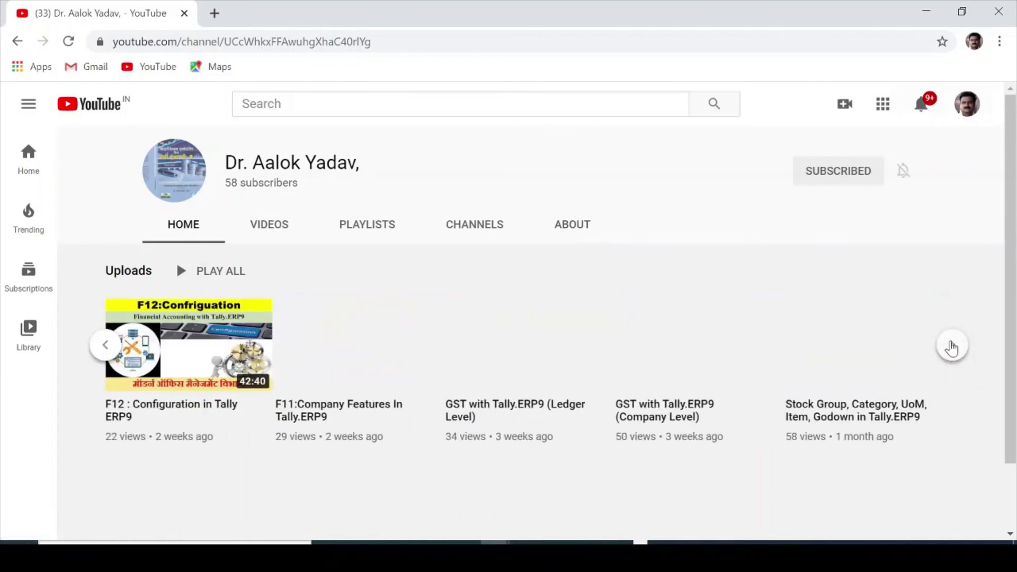